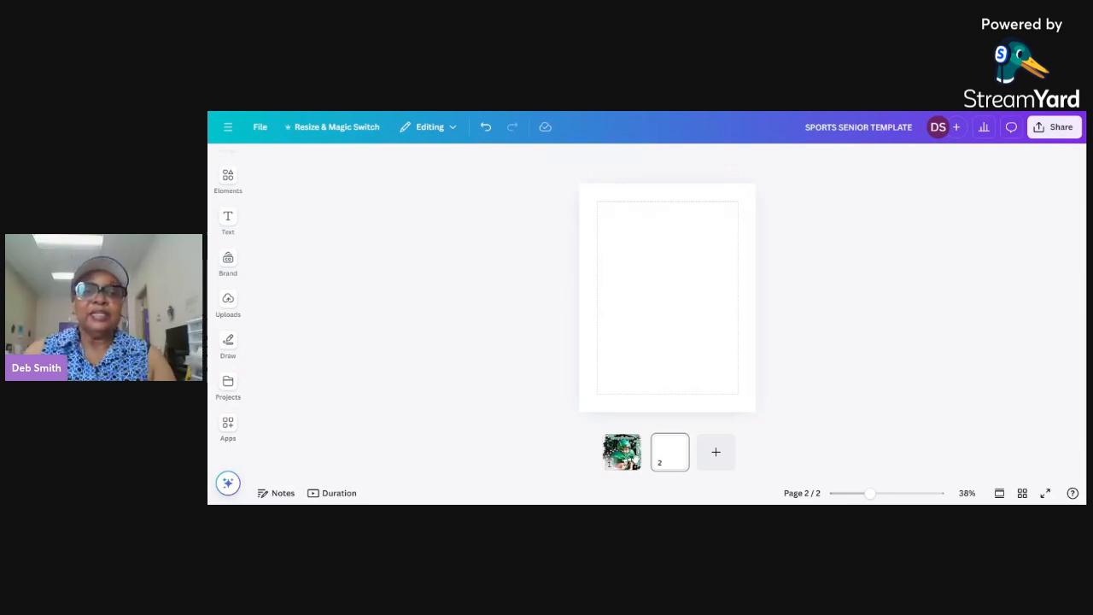
Step: Copy every element of the football design on page 1 and paste it onto the blank page 2
click(621, 452)
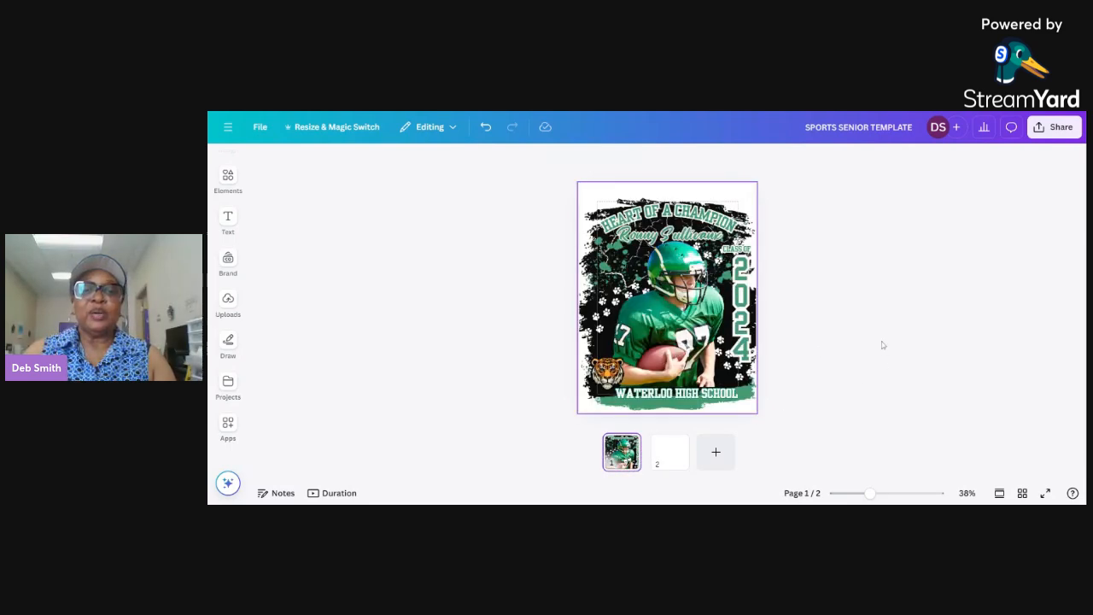
drag(539, 165, 806, 425)
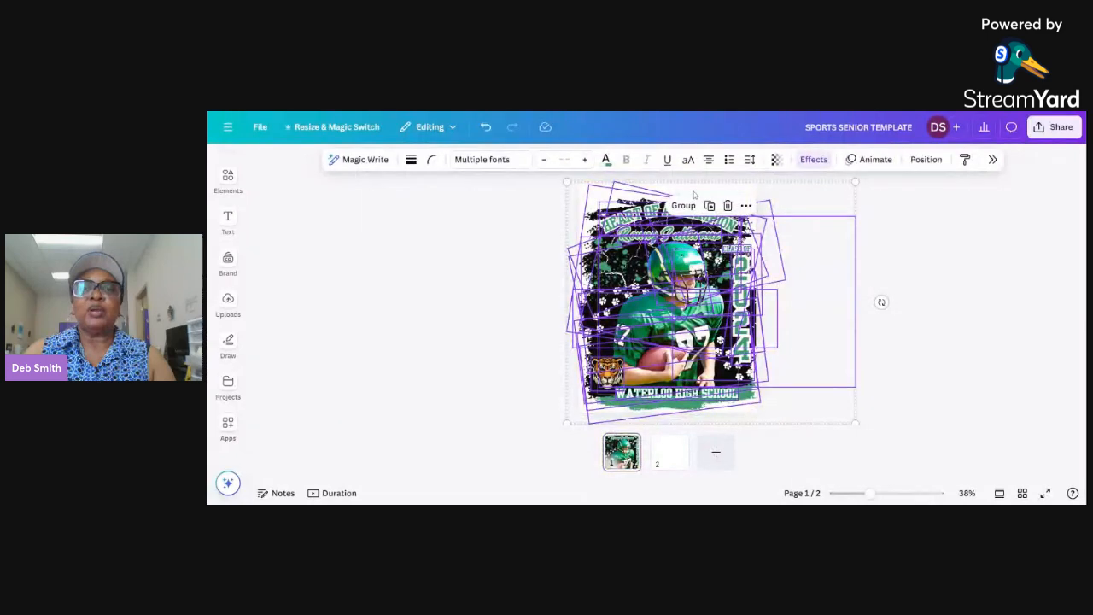
right_click(651, 241)
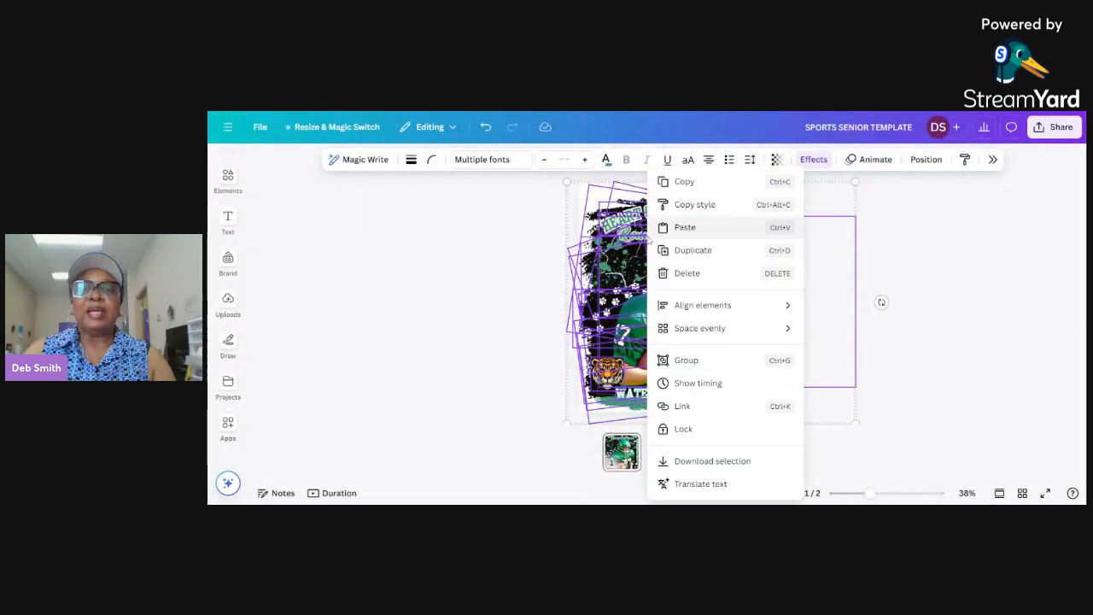
click(684, 181)
click(673, 460)
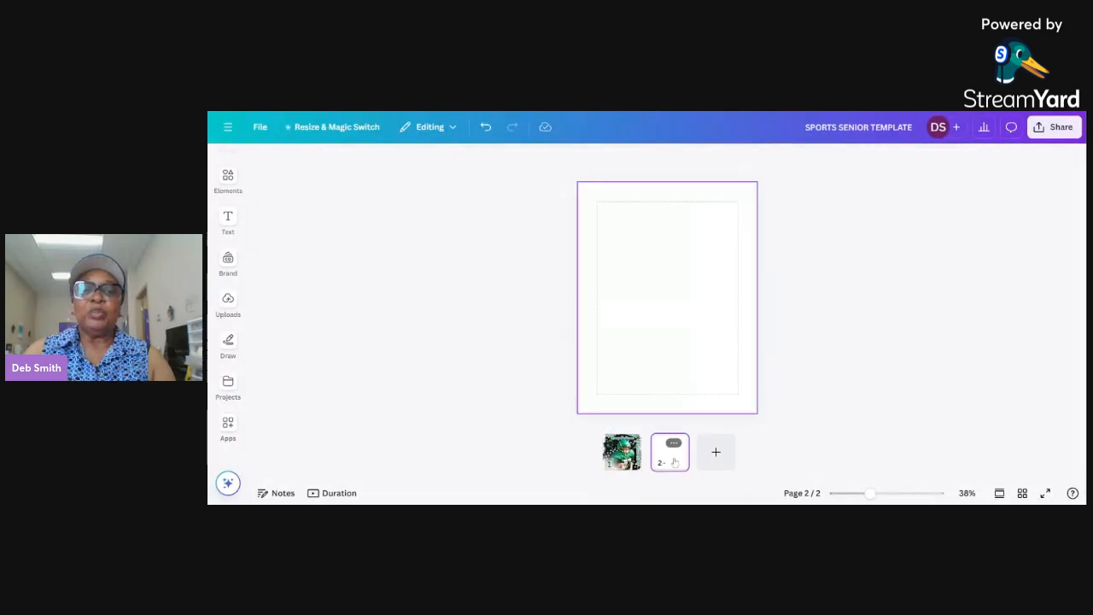
right_click(589, 195)
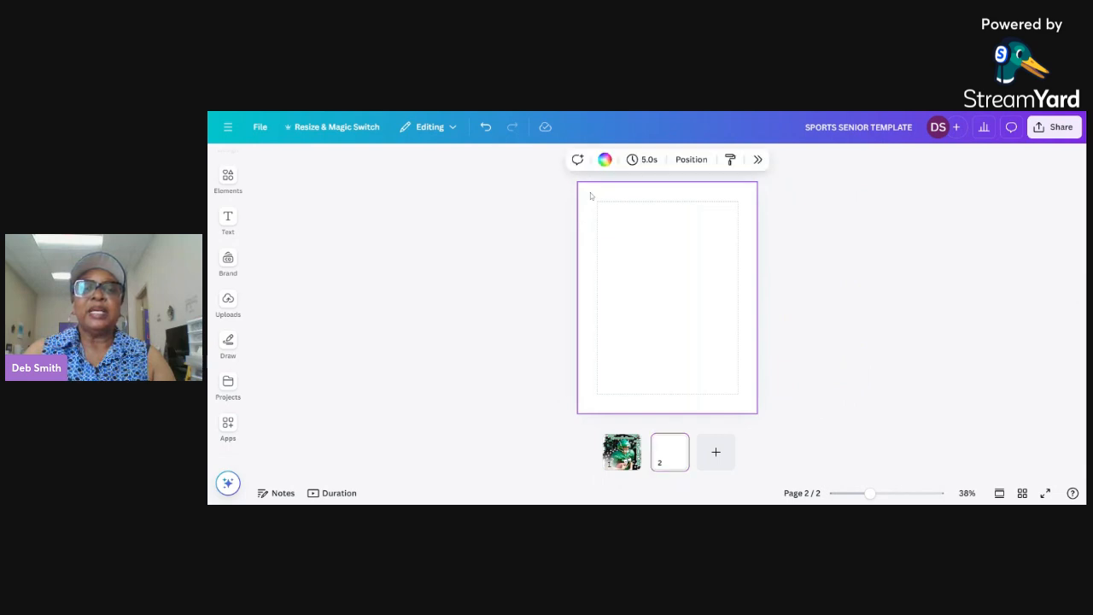
click(648, 255)
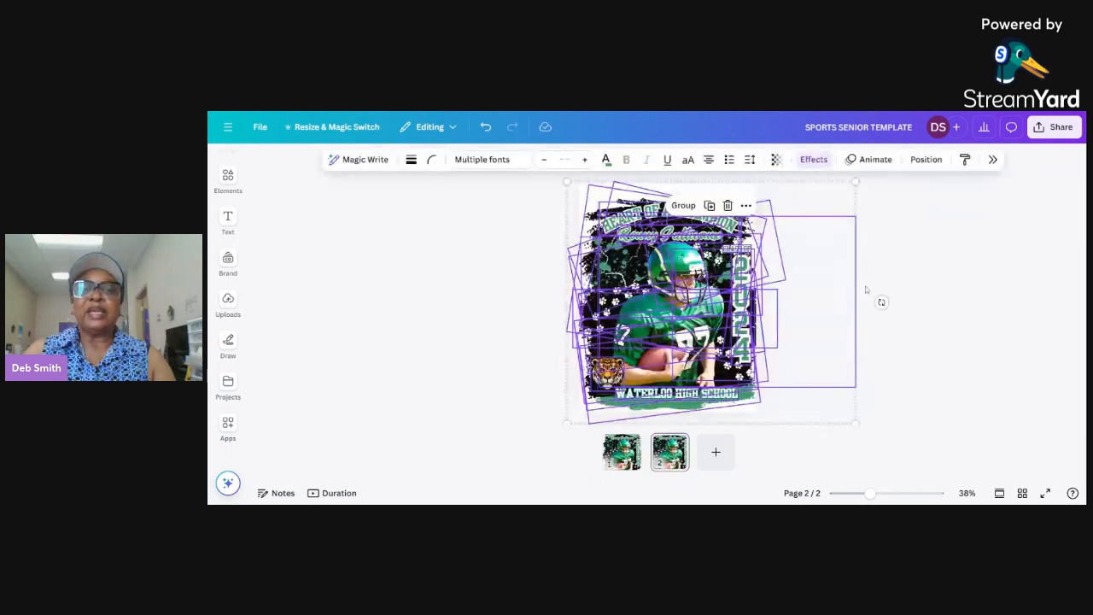
click(910, 309)
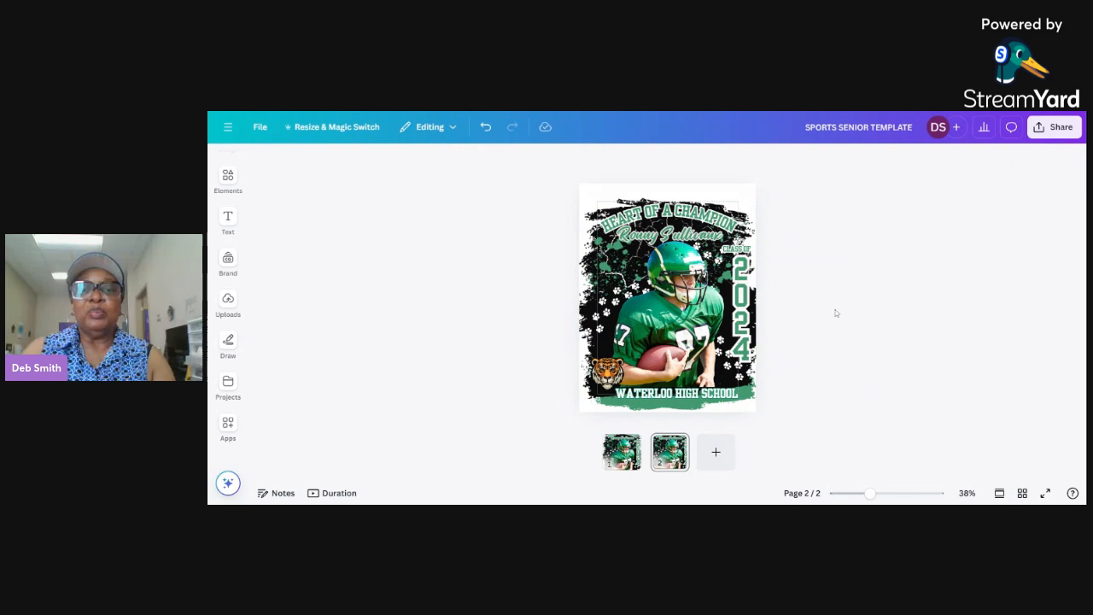
Step: Delete the football player photo from the page 2 design
click(820, 317)
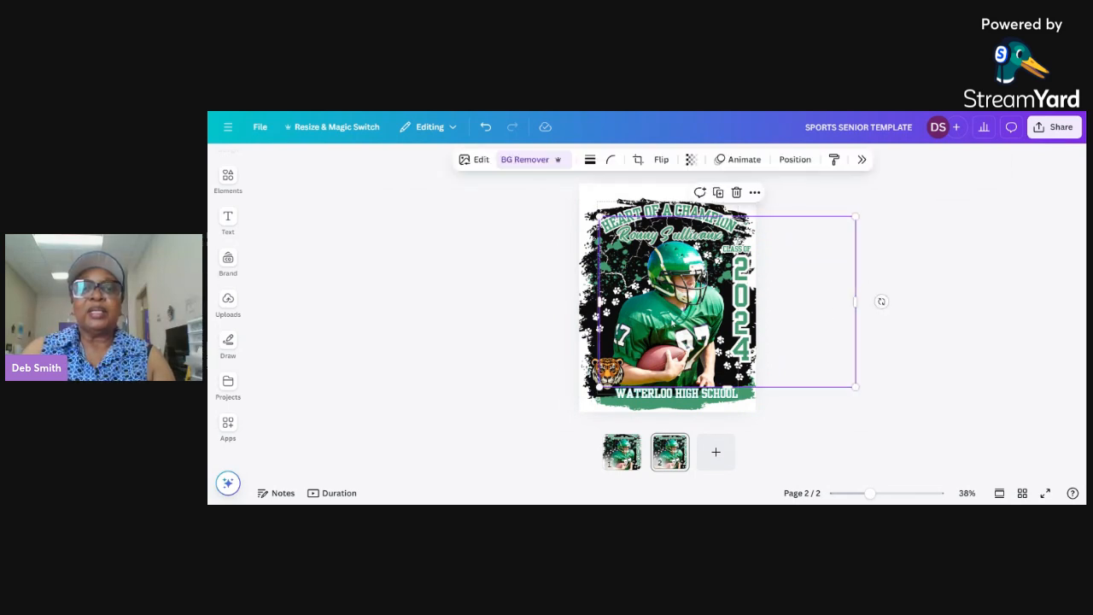
click(736, 193)
Step: Search the elements library for "cheerleader" and limit the results to photos
click(228, 220)
click(228, 179)
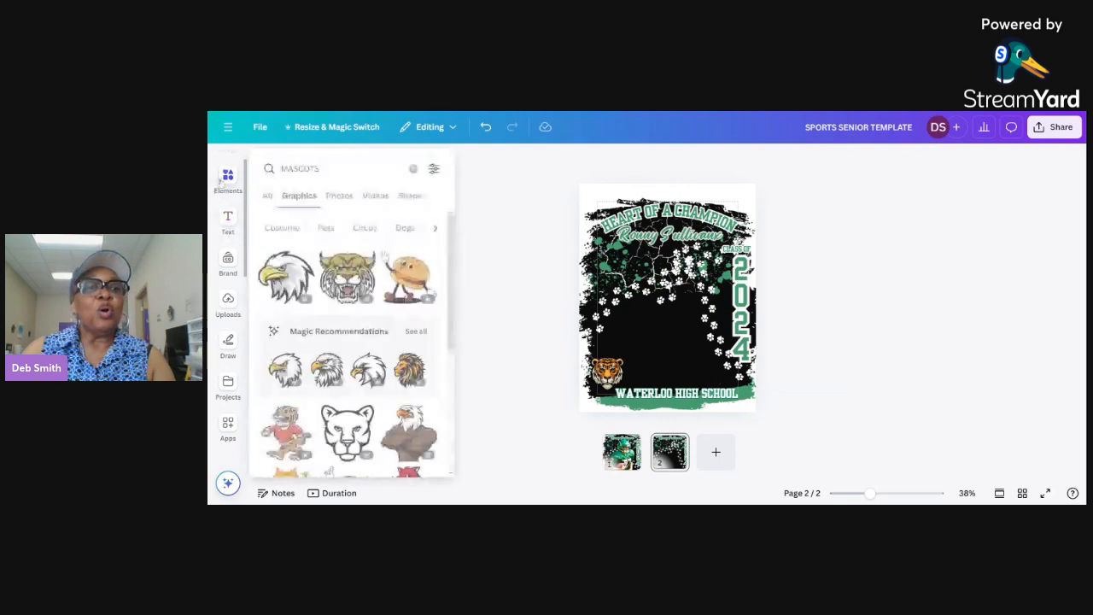
drag(321, 164, 281, 164)
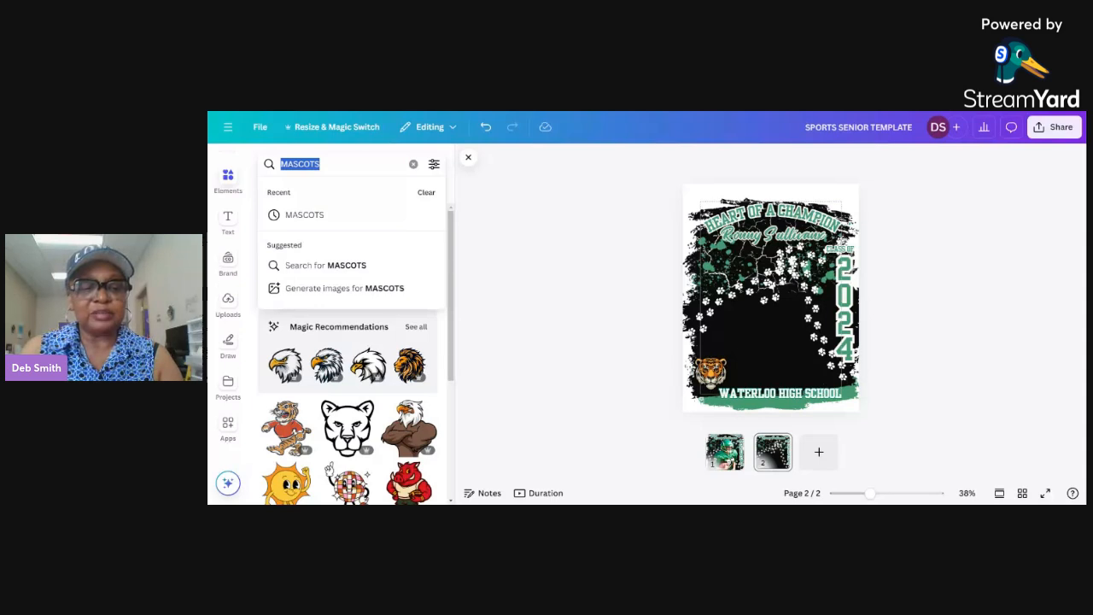
text(cheerleader)
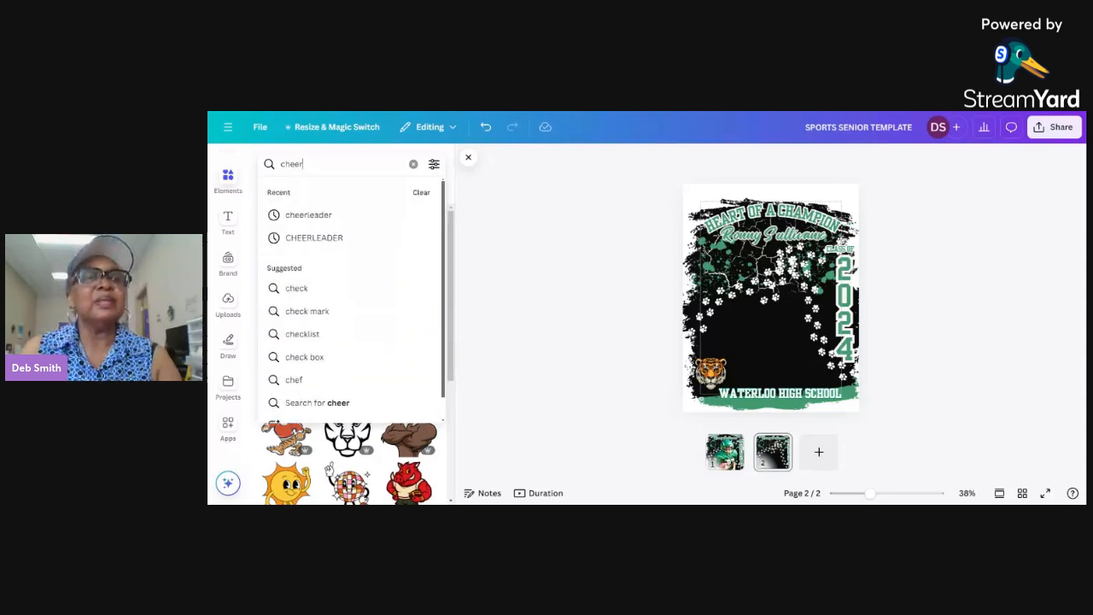
key(Return)
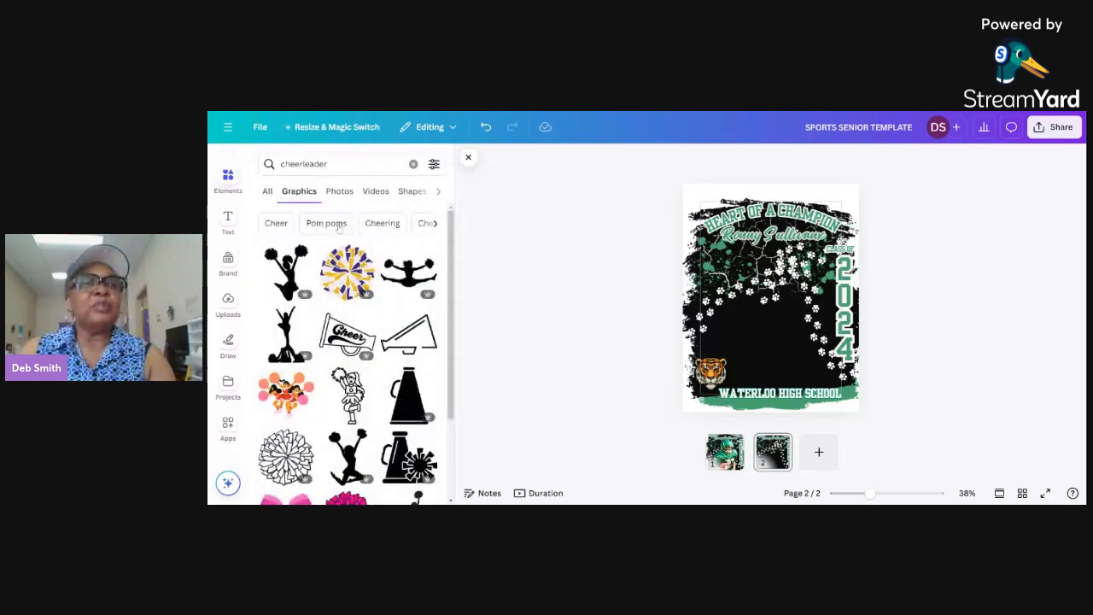
click(354, 193)
Step: Add the photo of the smiling cheerleader in a red uniform with red pom-poms to page 2 and remove its background
scroll(452, 290, down, 3)
scroll(367, 380, down, 10)
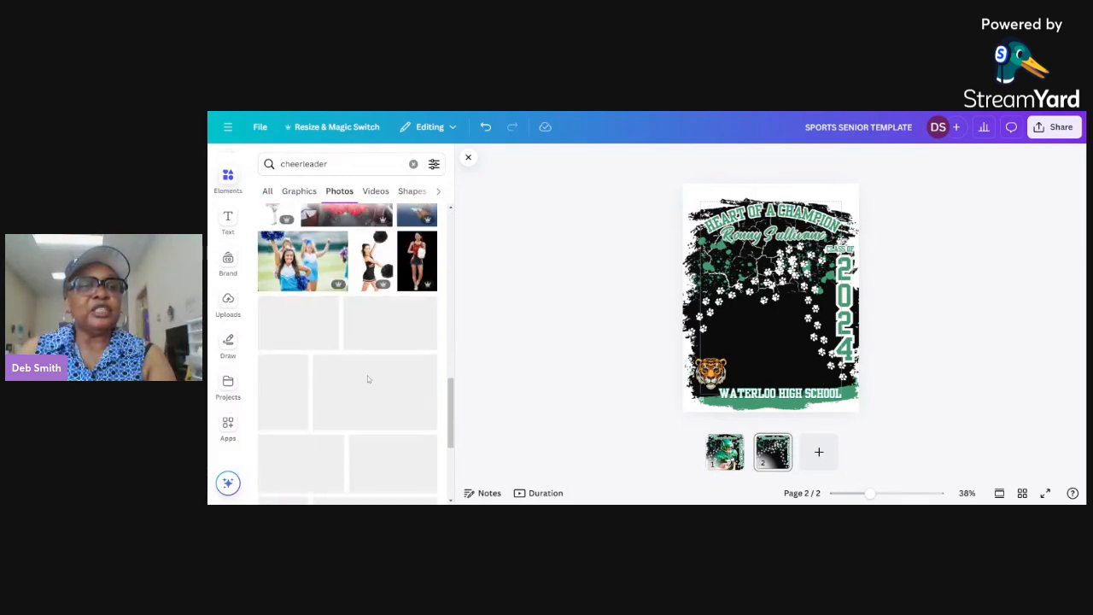
scroll(368, 377, down, 5)
scroll(367, 380, down, 3)
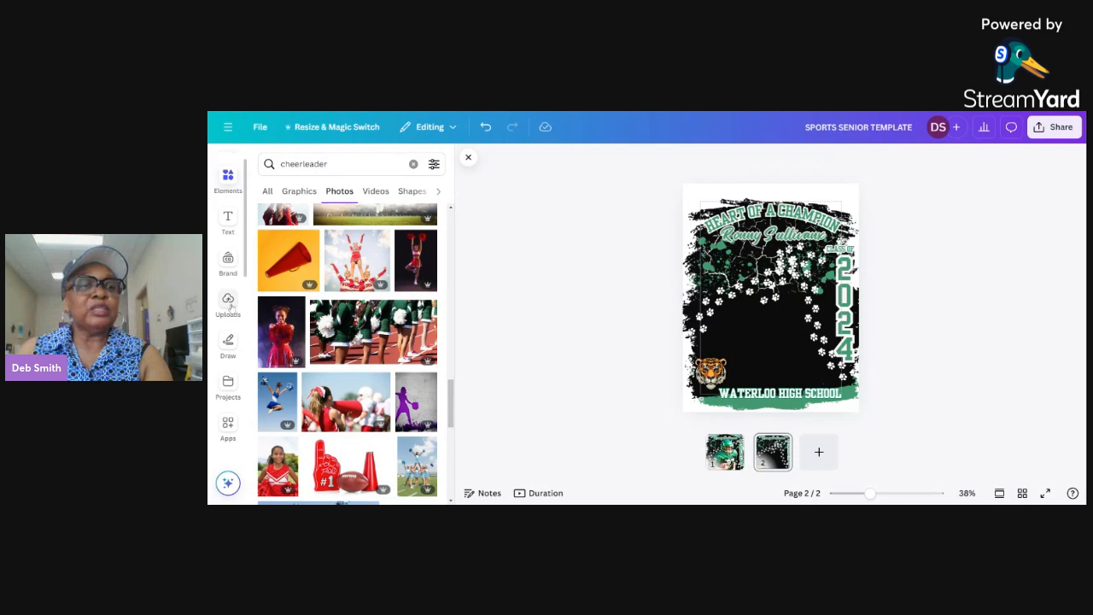
scroll(382, 362, down, 2)
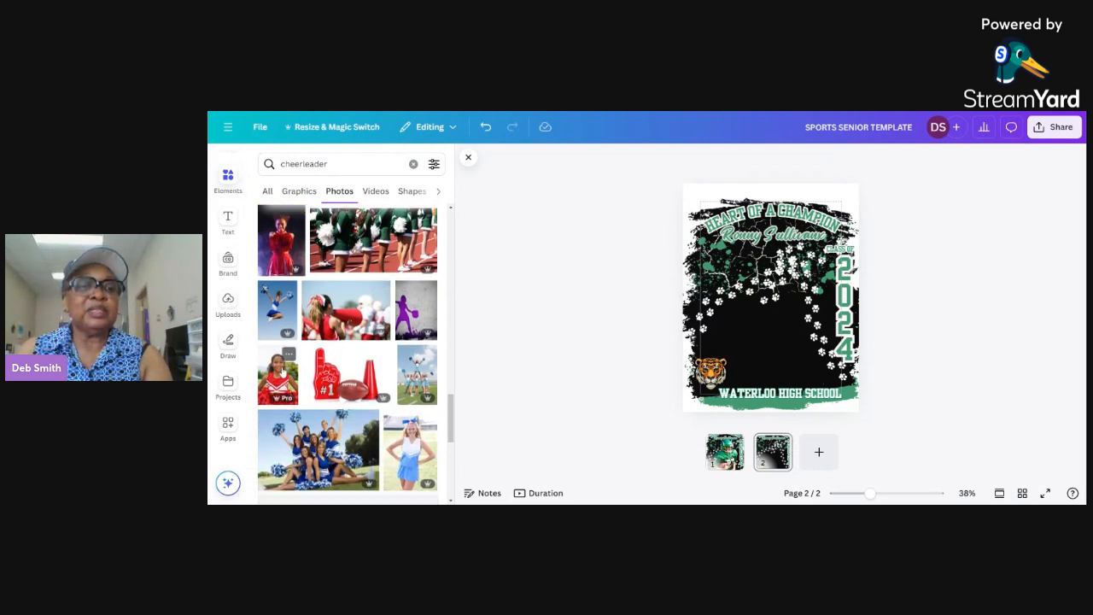
click(281, 376)
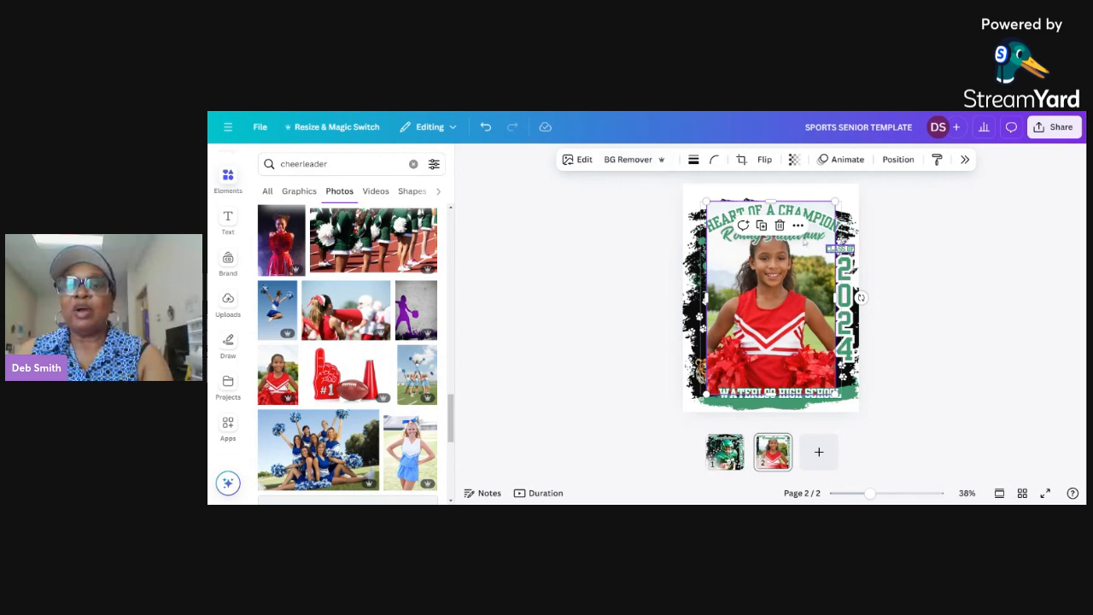
click(645, 162)
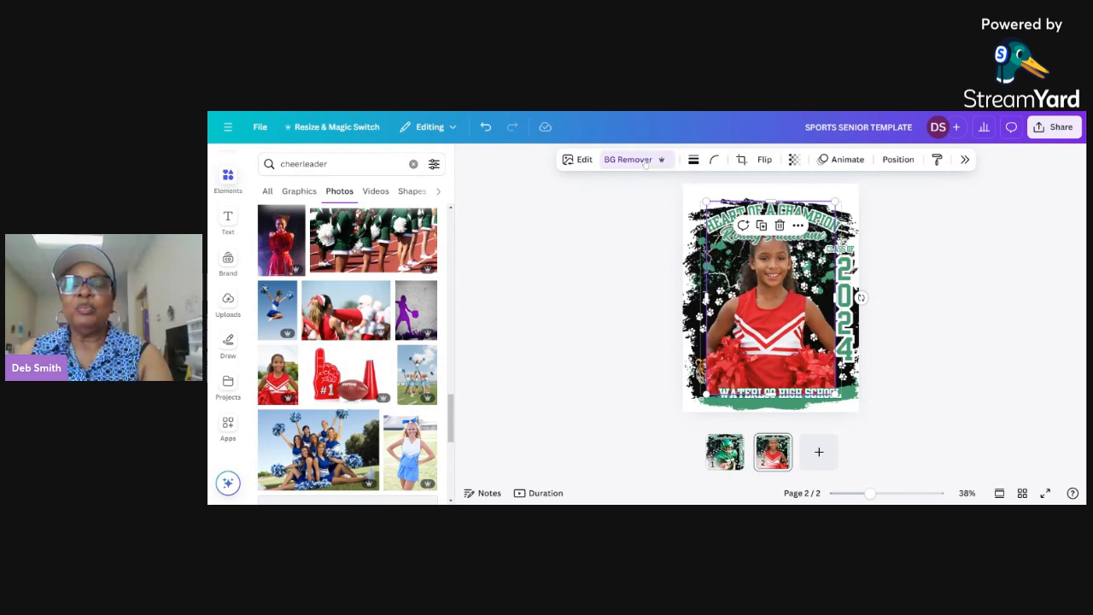
click(1005, 319)
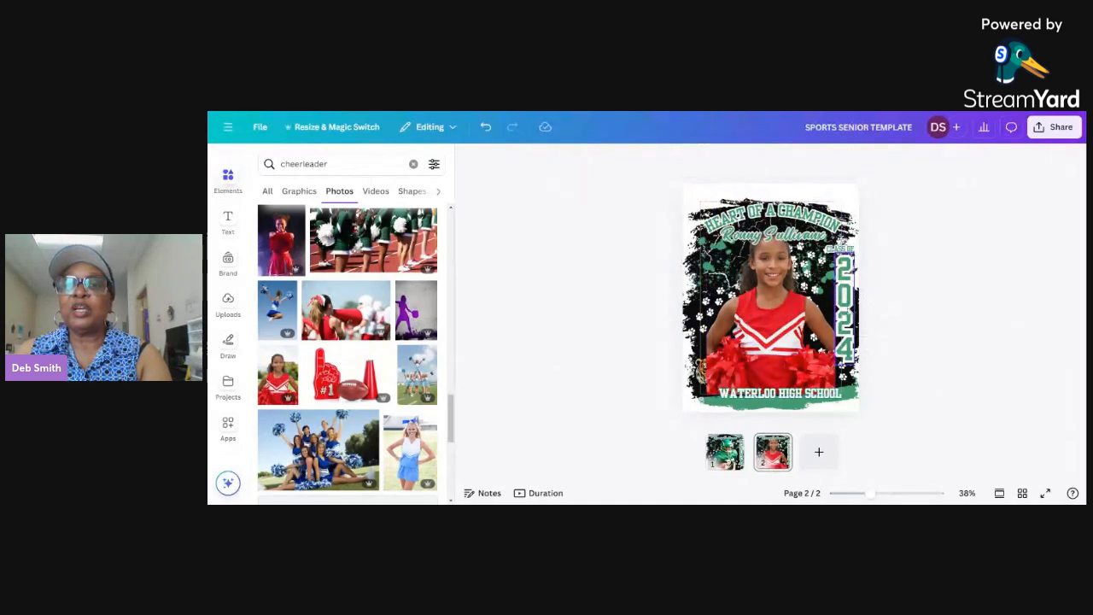
Step: Recolor the 2024 text with the red #D81217 sampled from the cheerleader's uniform and apply the change to all matching green
click(843, 308)
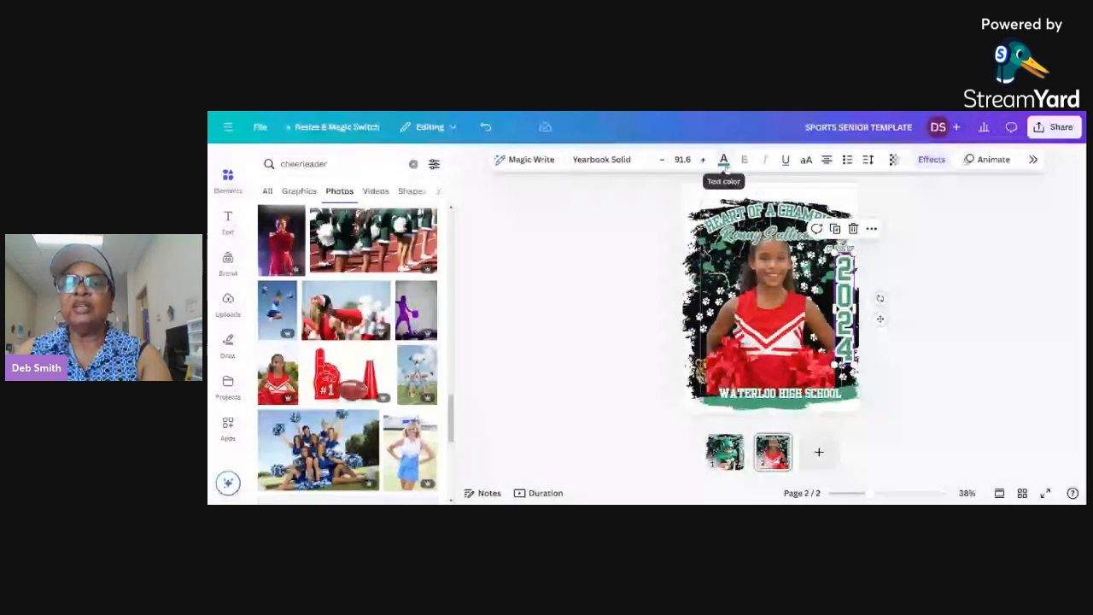
click(724, 162)
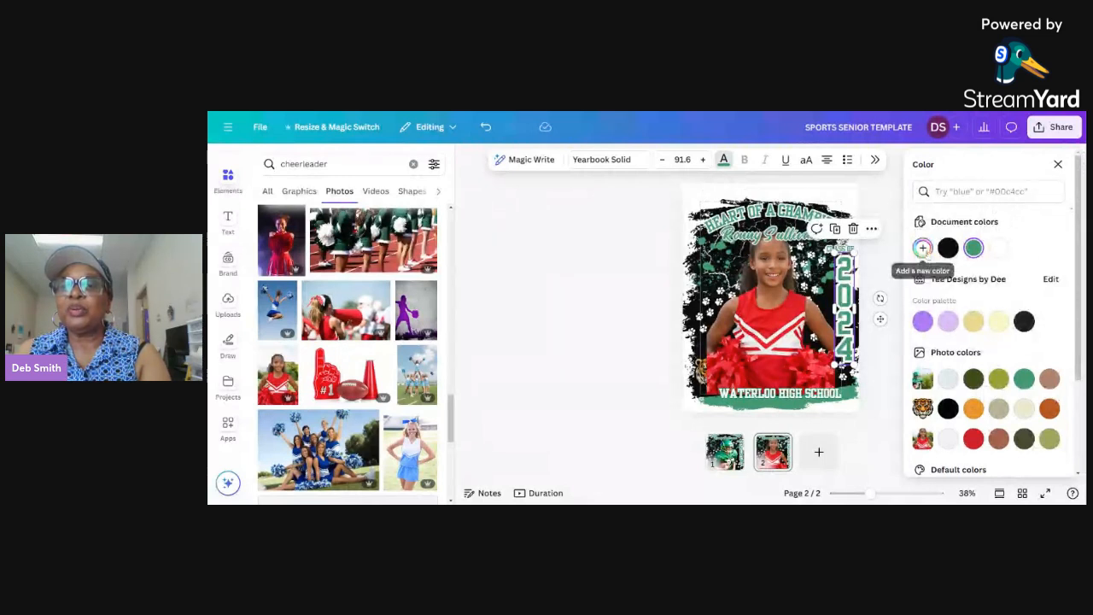
click(923, 248)
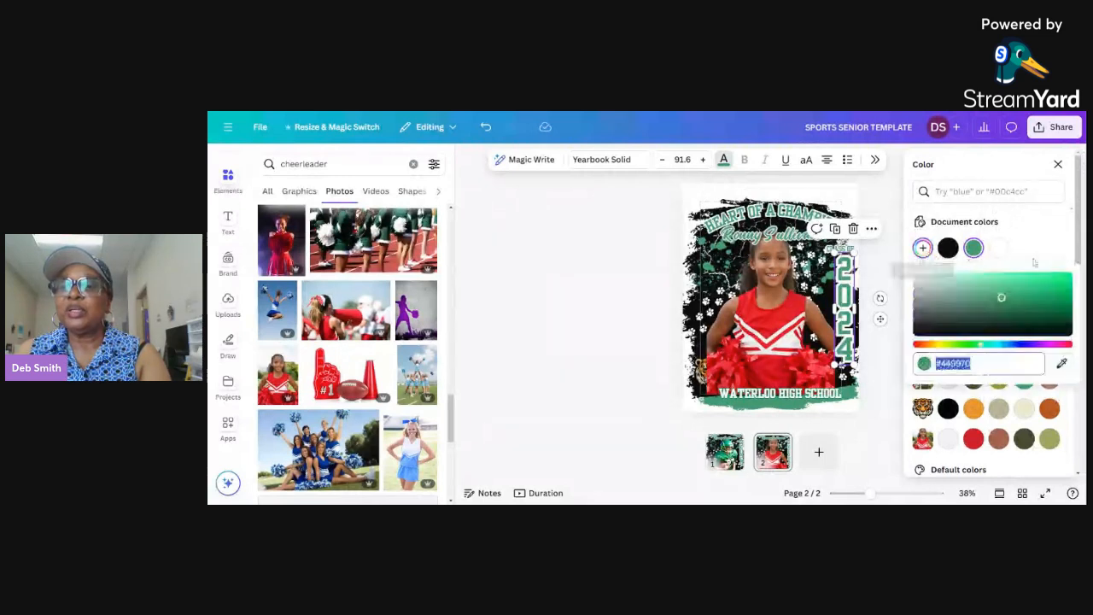
click(1061, 363)
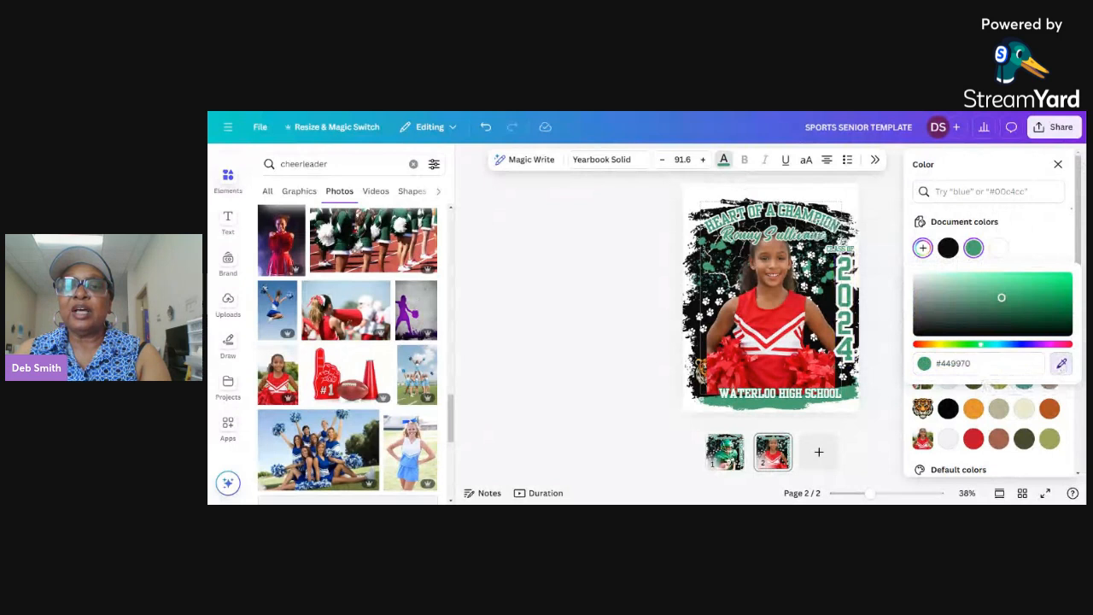
click(783, 317)
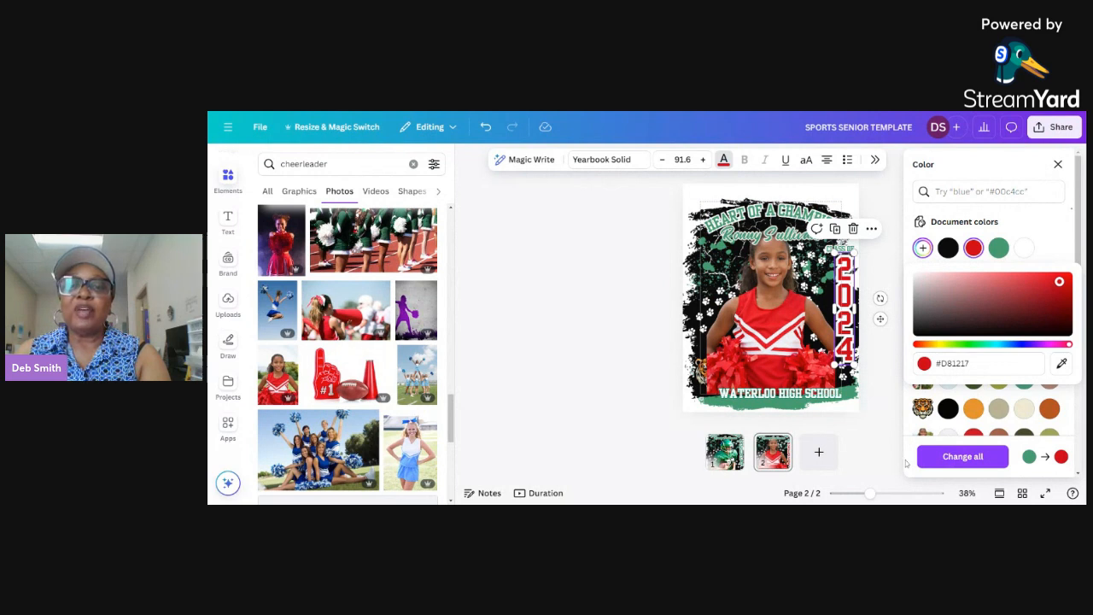
click(957, 457)
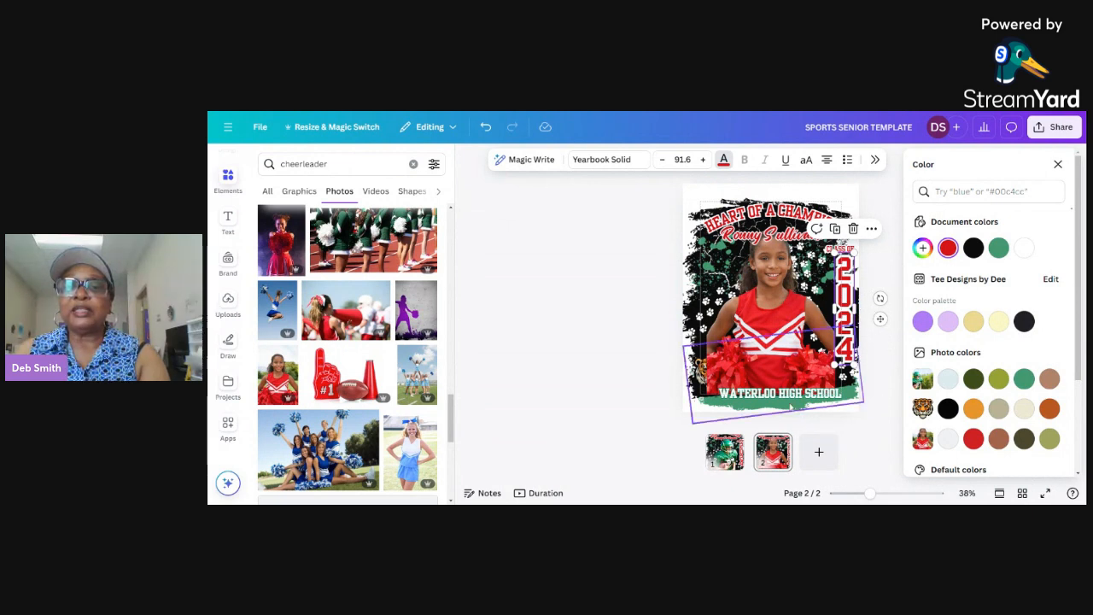
Step: Recolor the green brush stroke behind the school name with the document red #d81217
click(835, 363)
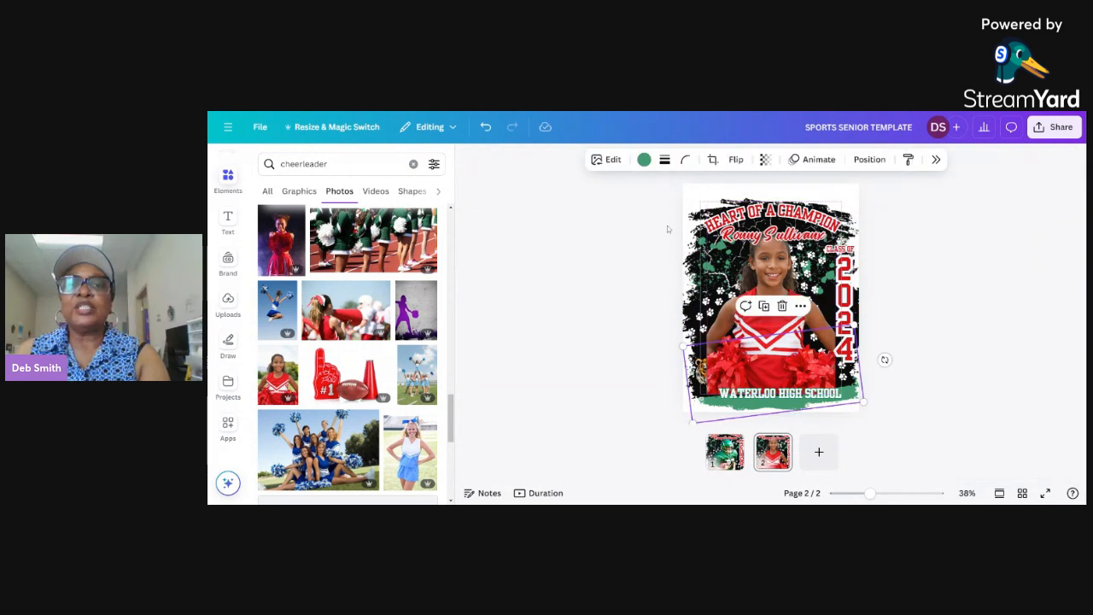
click(644, 160)
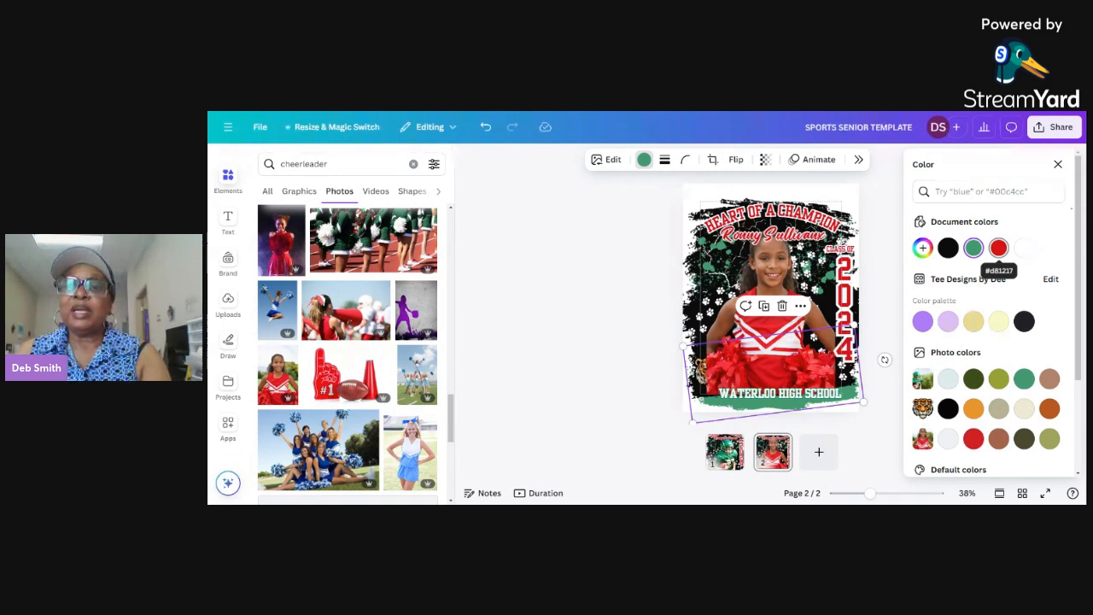
click(998, 248)
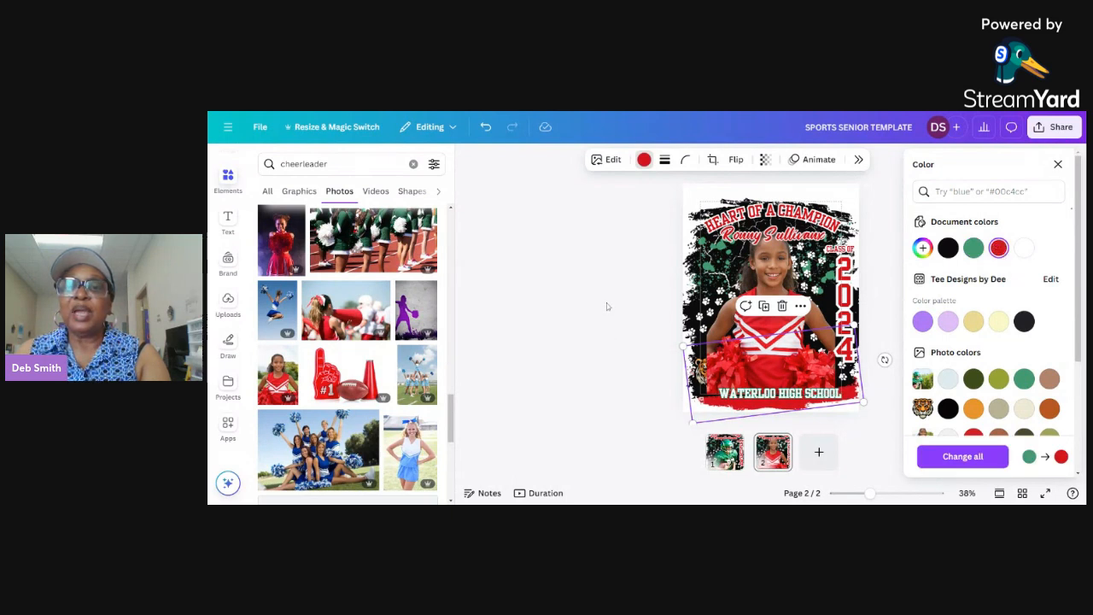
key(Escape)
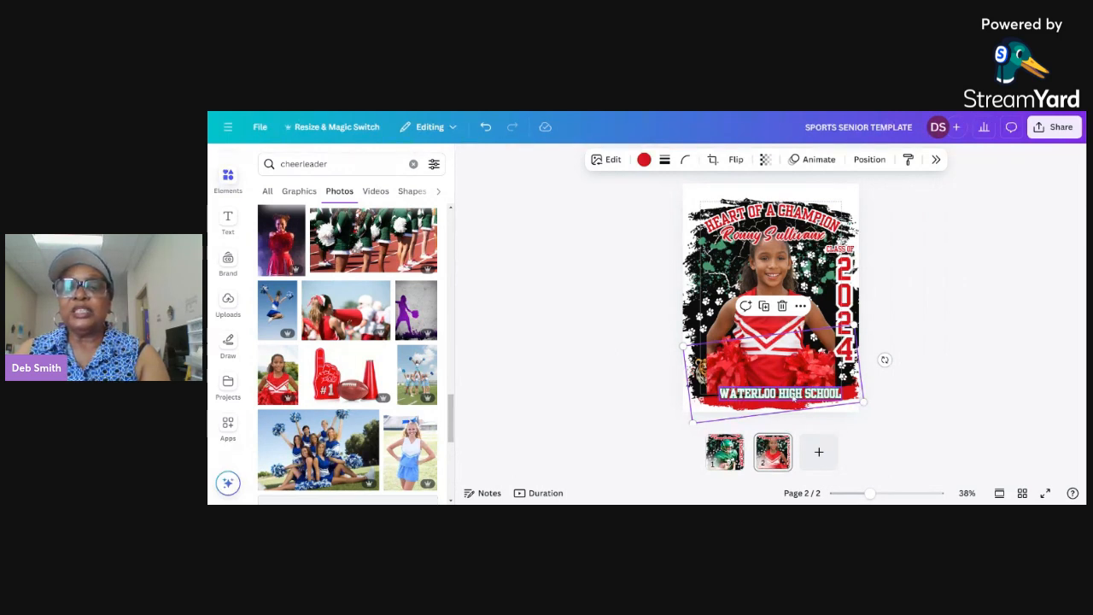
Step: Change the school name text to "WATERLOO JUNIOR SCHOOL"
click(791, 398)
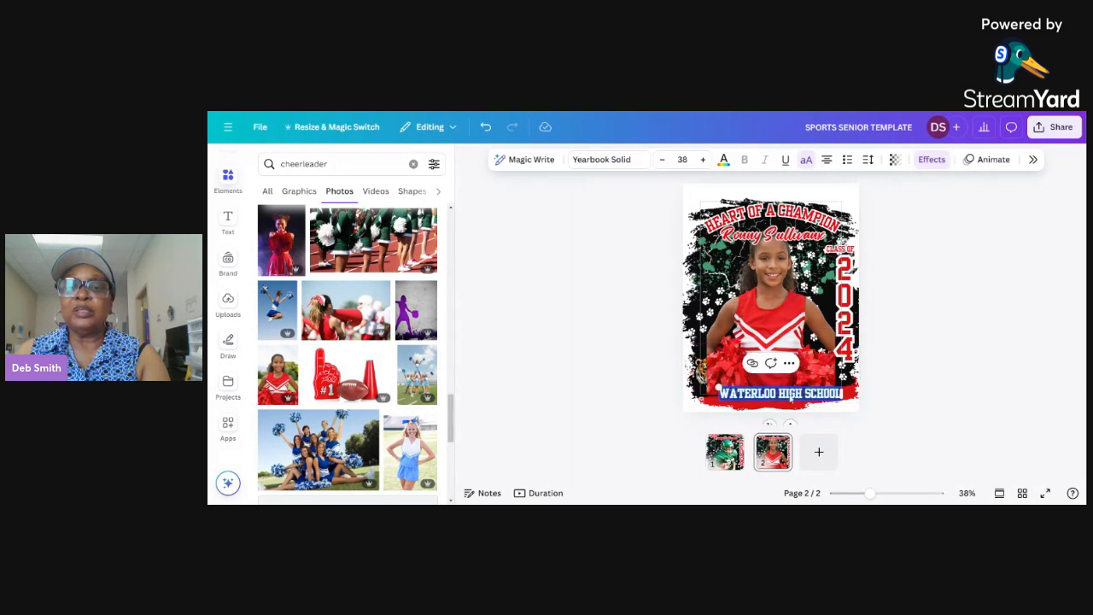
key(BackSpace)
key(BackSpace)
key(BackSpace)
key(BackSpace)
key(BackSpace)
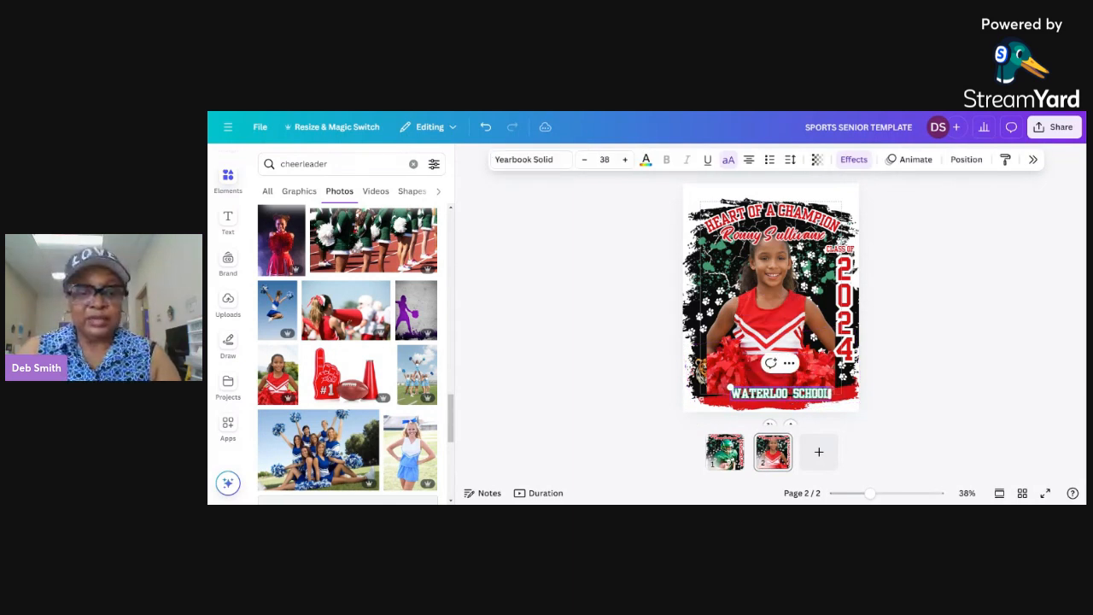
text(JR)
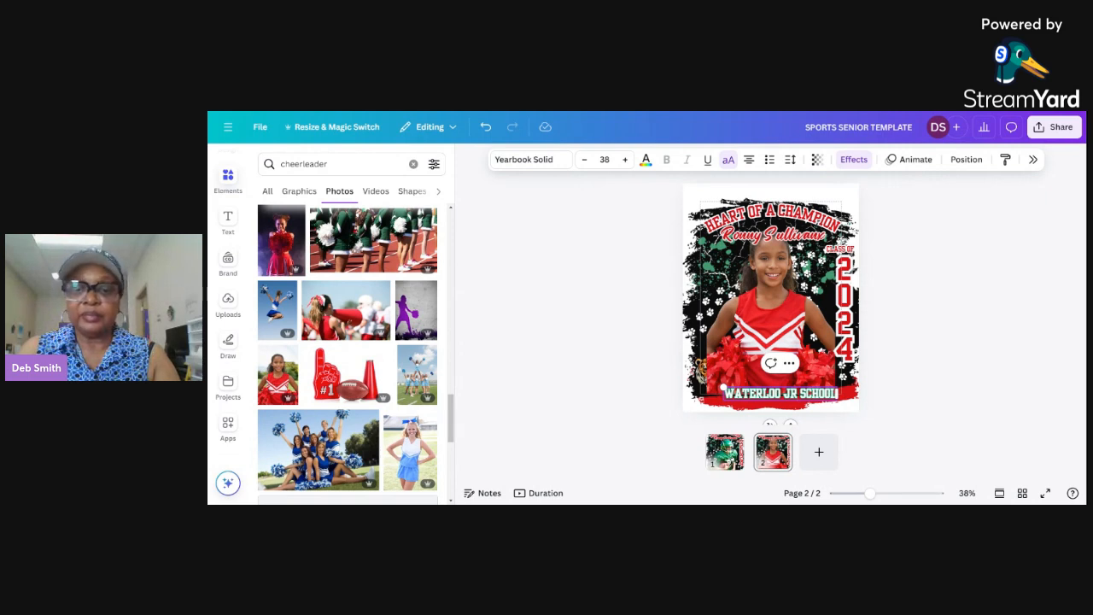
key(BackSpace)
text(UNIOR)
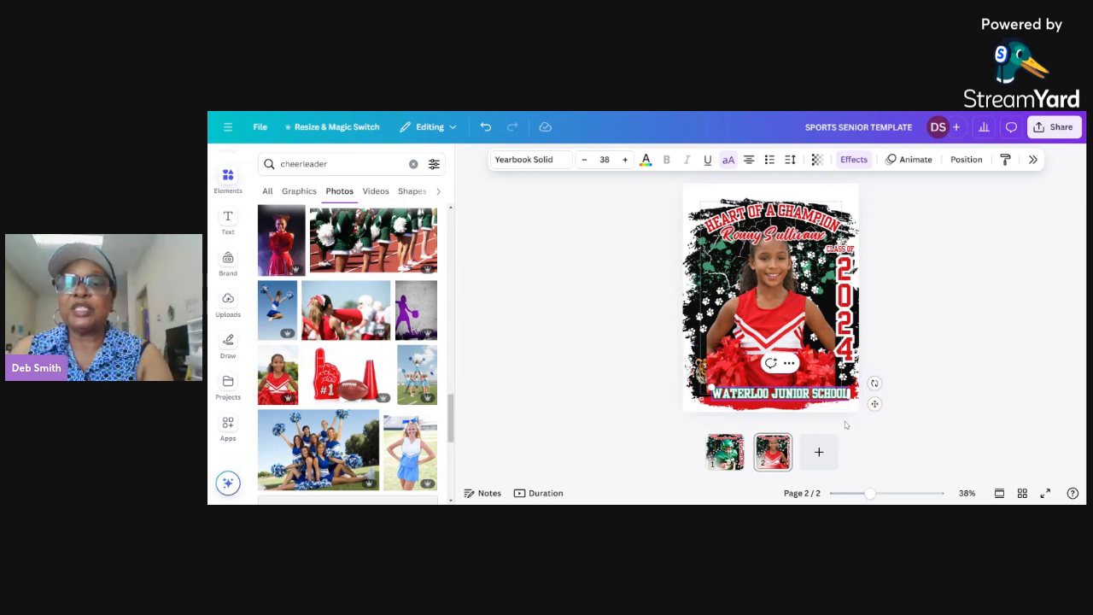
Step: Set the outline effect color of the school name text to the document red
click(856, 160)
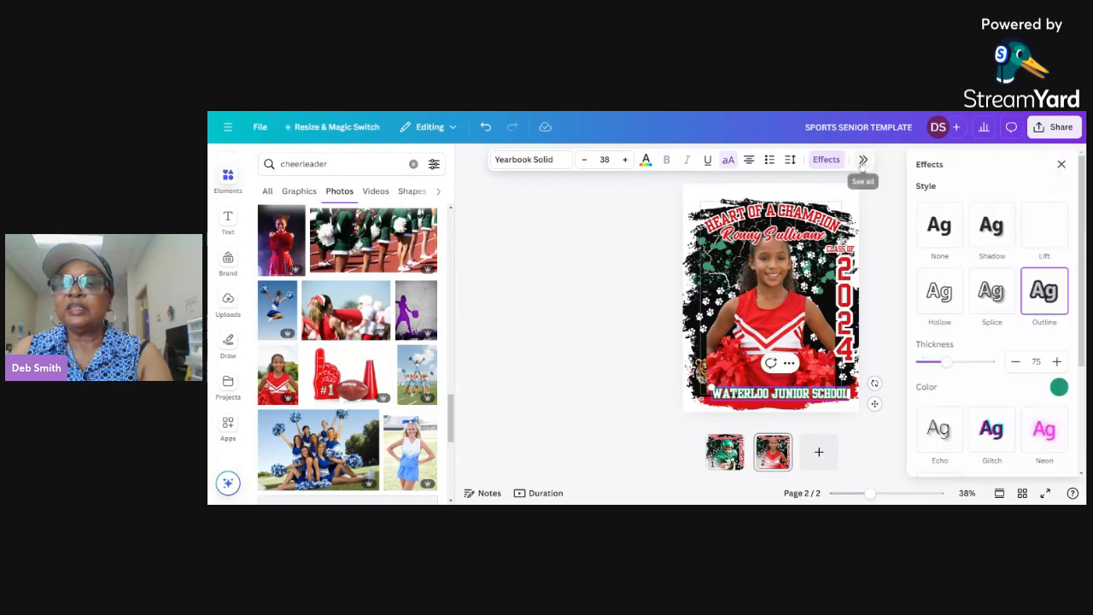
click(1056, 386)
click(982, 261)
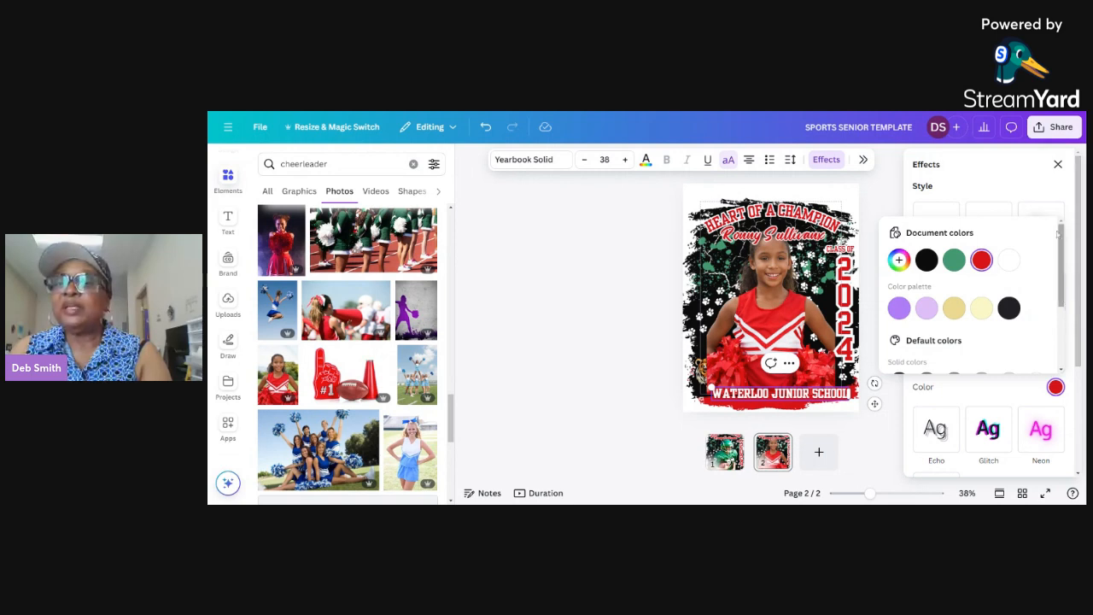
click(1028, 190)
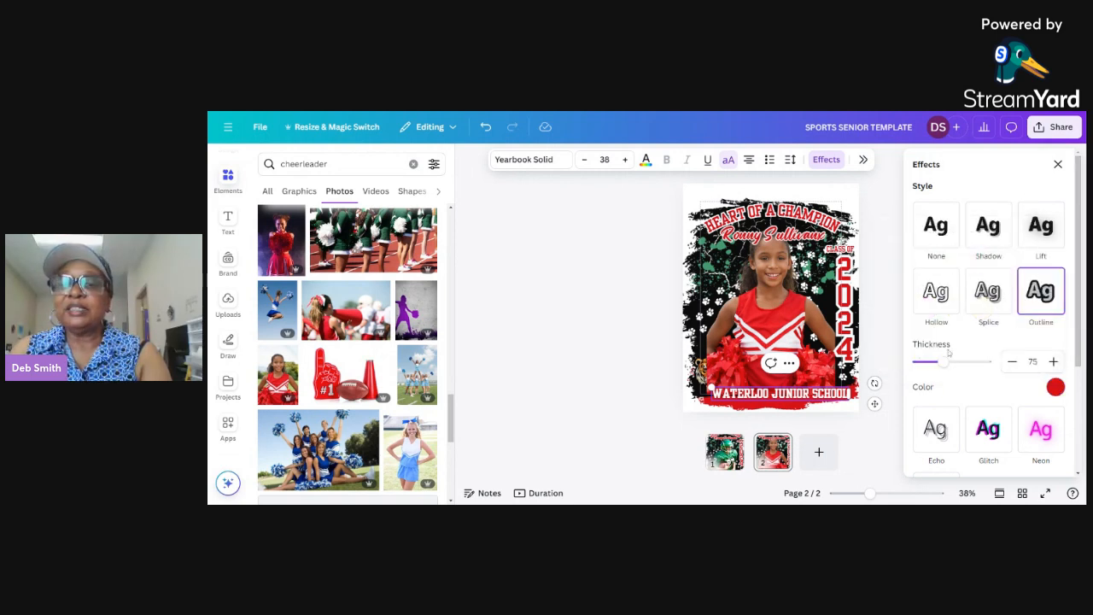
Step: Set the school name's outline thickness to 102 and its outline color to the near-black swatch of the brand color palette
drag(943, 361, 953, 362)
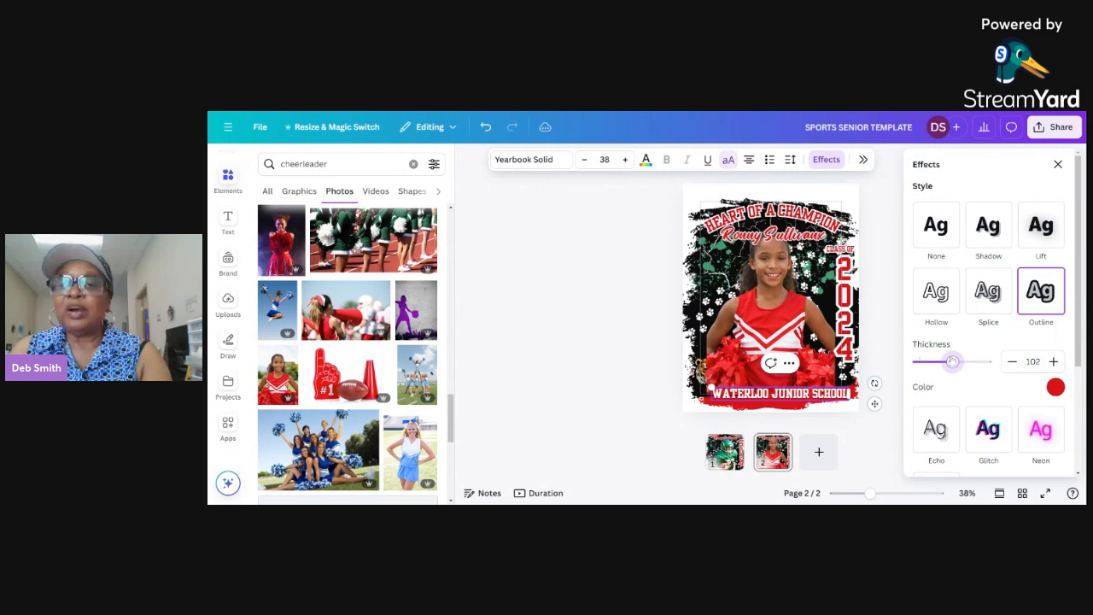
click(1056, 388)
click(1008, 308)
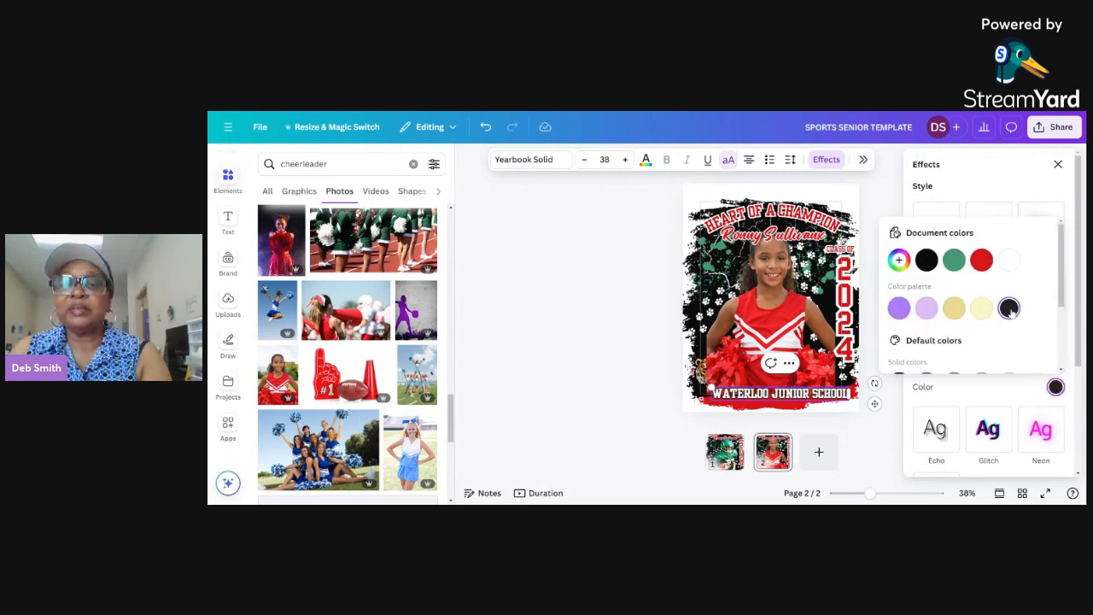
click(893, 407)
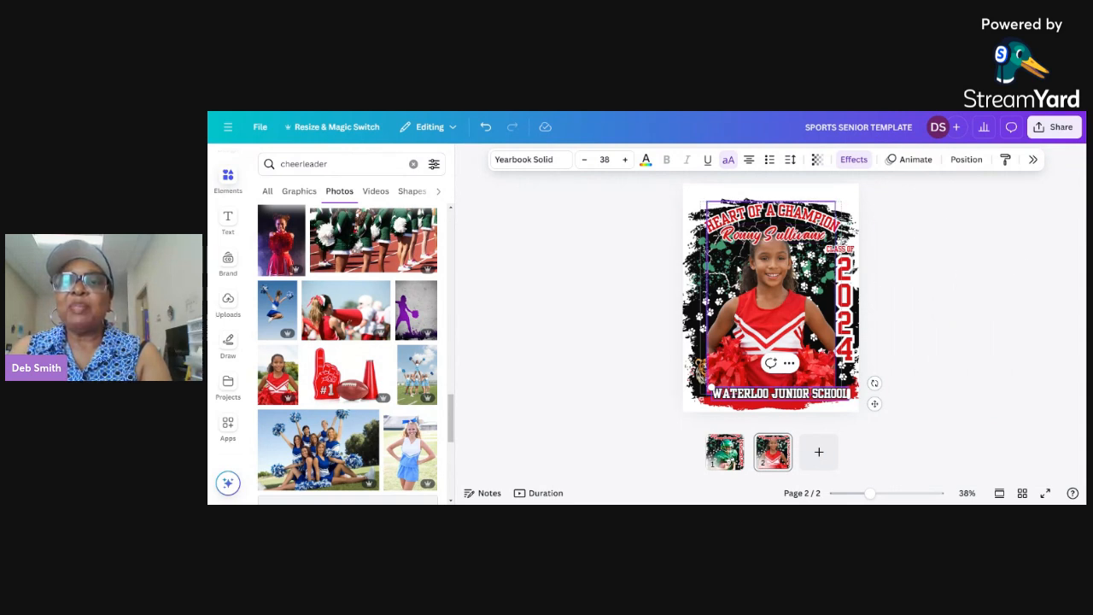
Step: Recolor the green paint splatter layer with the document red #d81217 and apply the change to all matching green
click(974, 161)
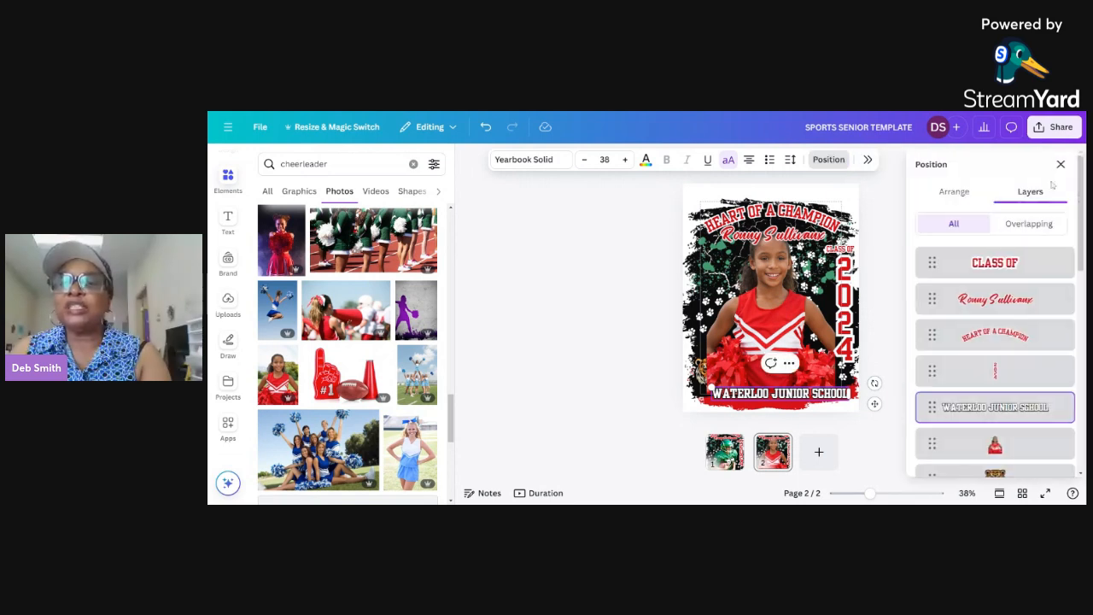
scroll(1078, 290, down, 5)
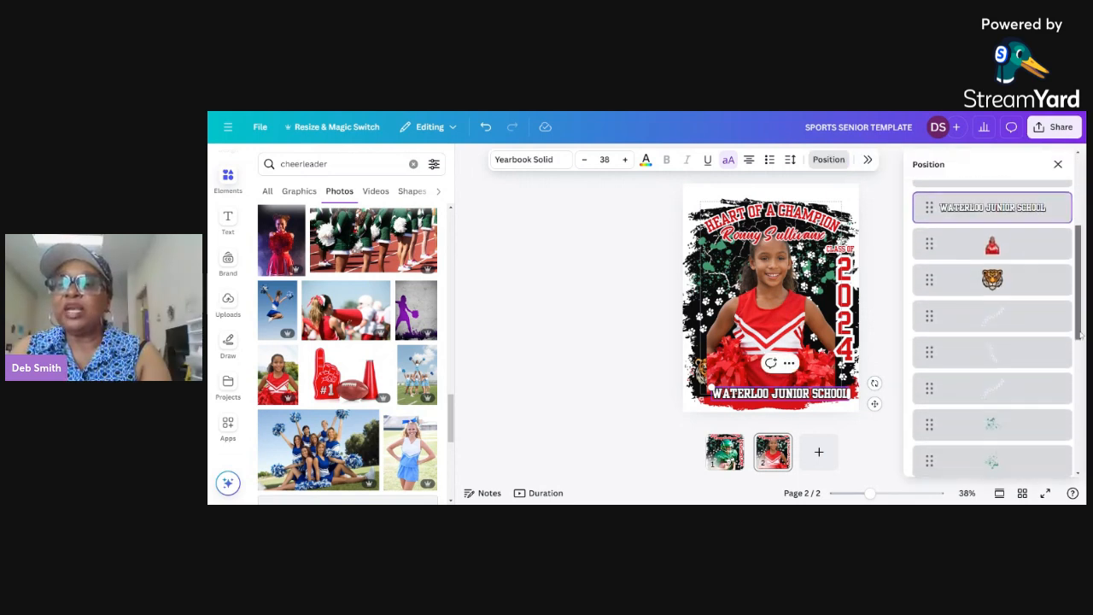
click(1012, 305)
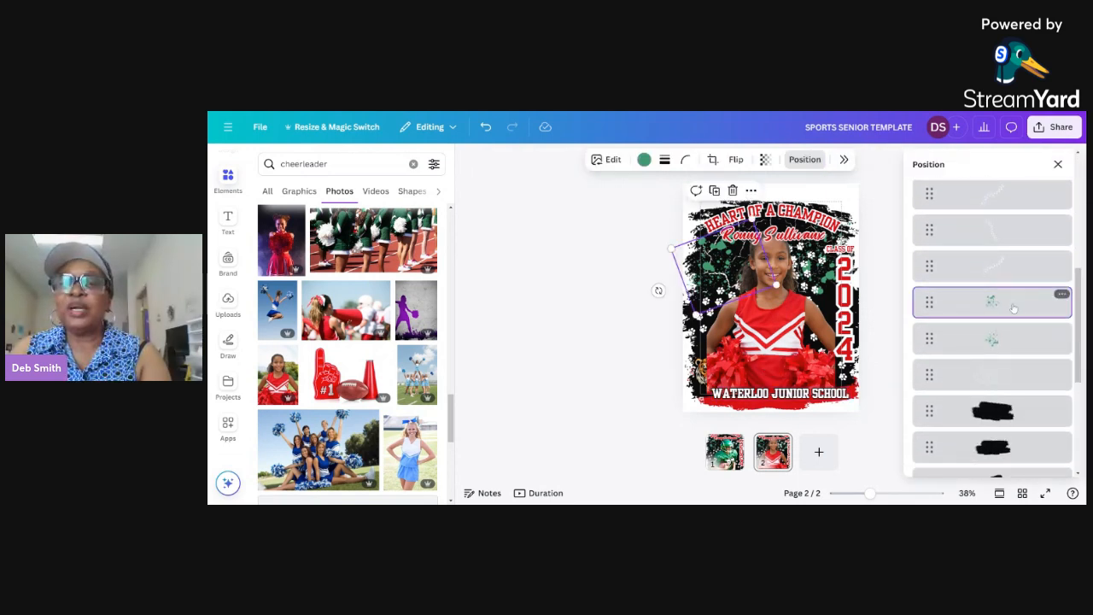
click(643, 160)
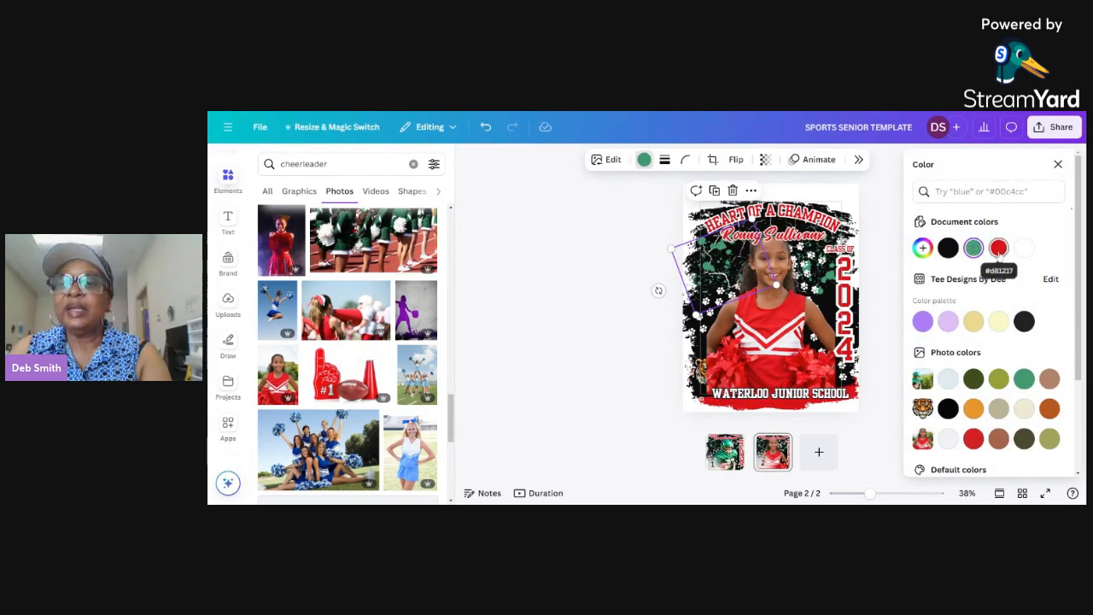
click(999, 248)
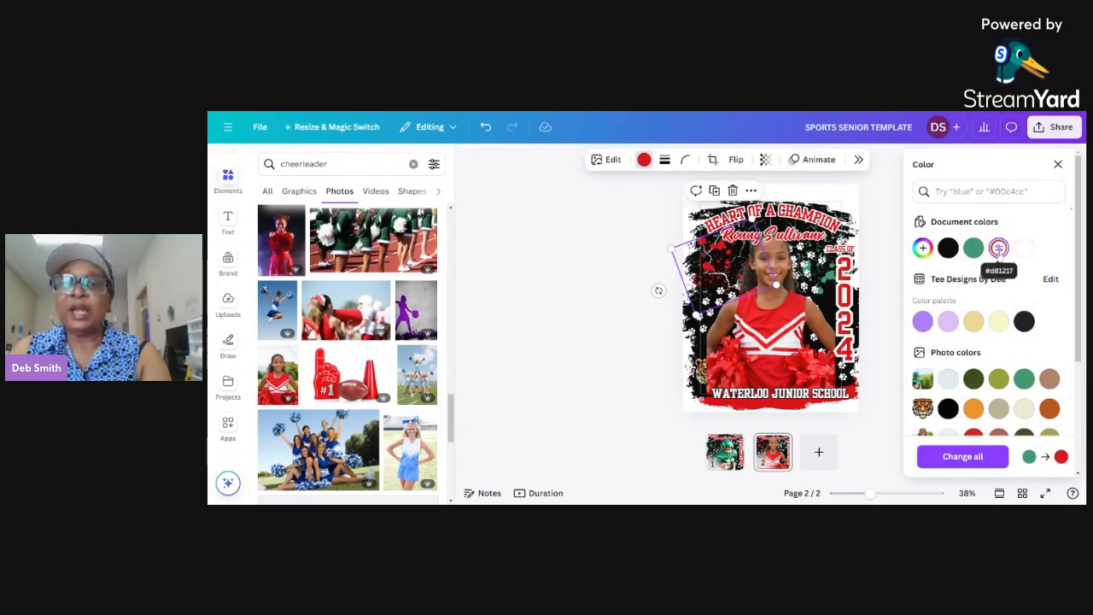
click(974, 460)
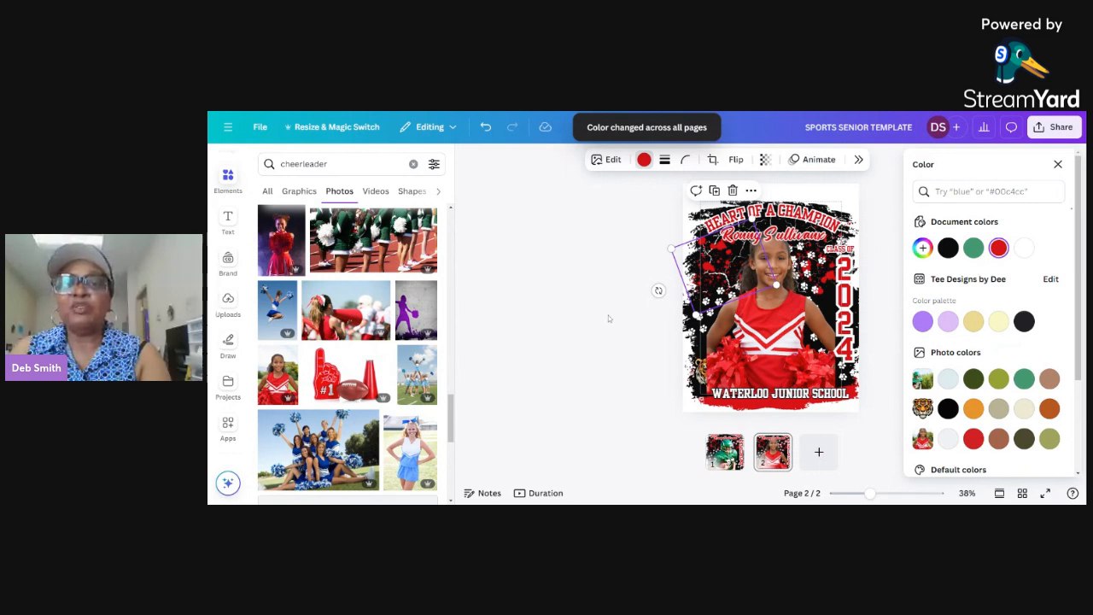
click(626, 366)
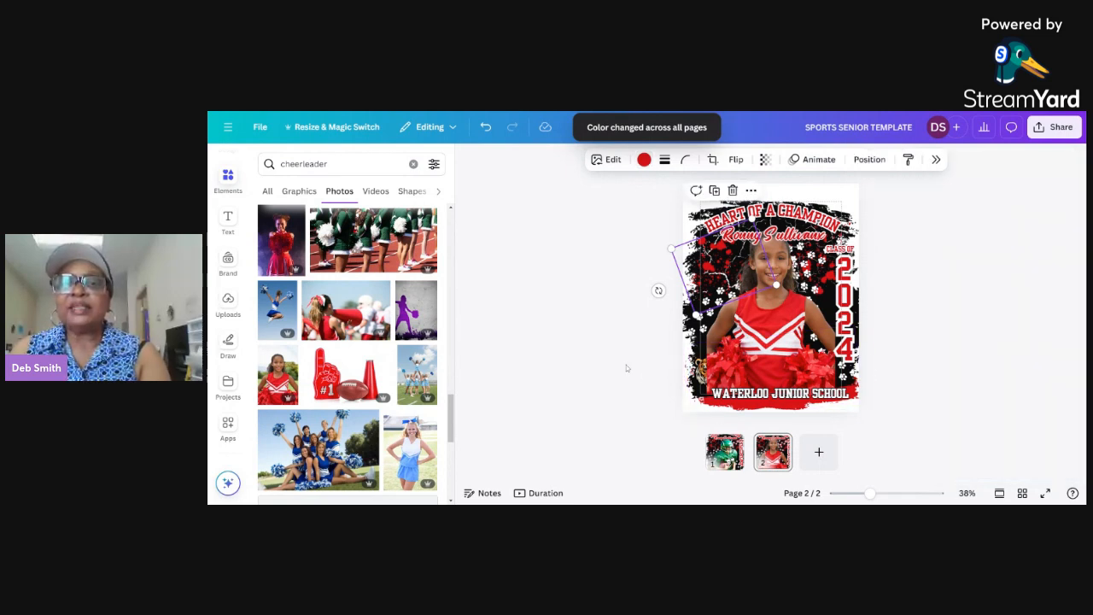
Step: Replace the script name under the heading with the cheerleader's full name and enlarge it to about size 57.6
double_click(795, 237)
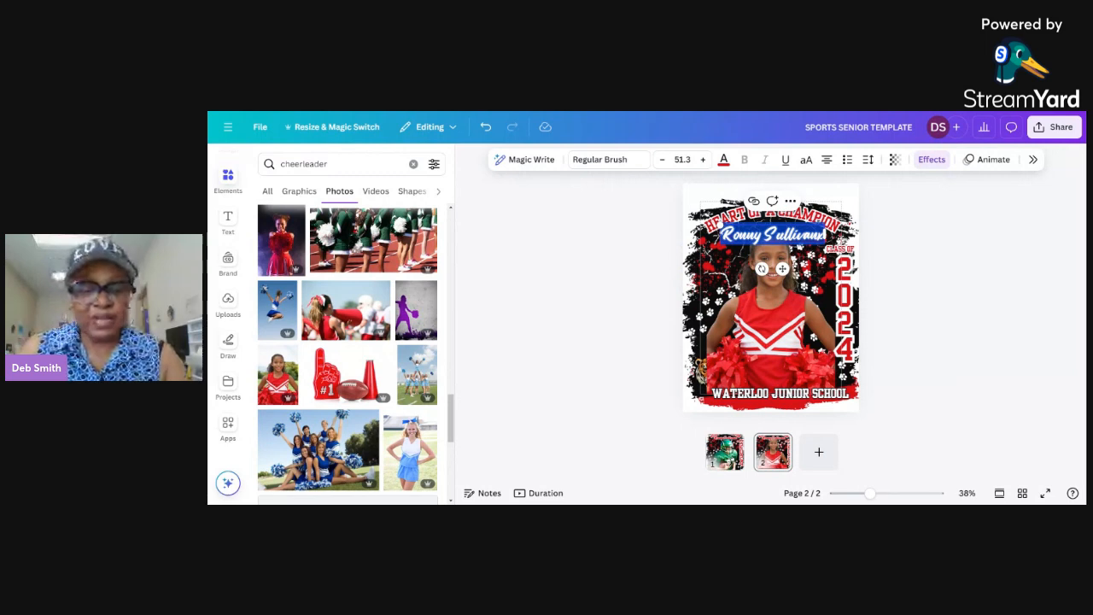
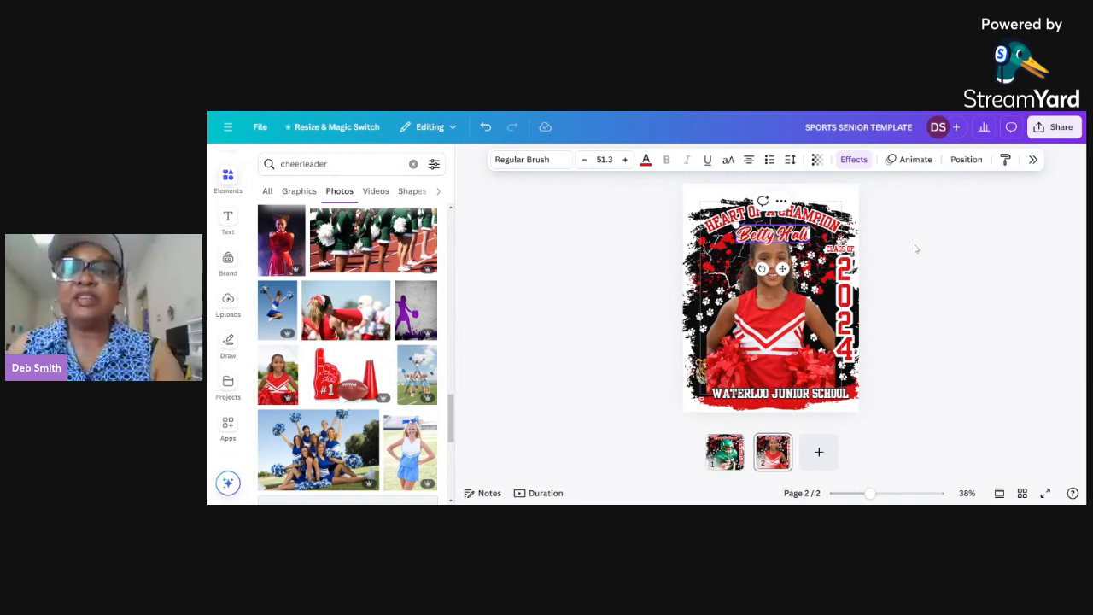
key(Escape)
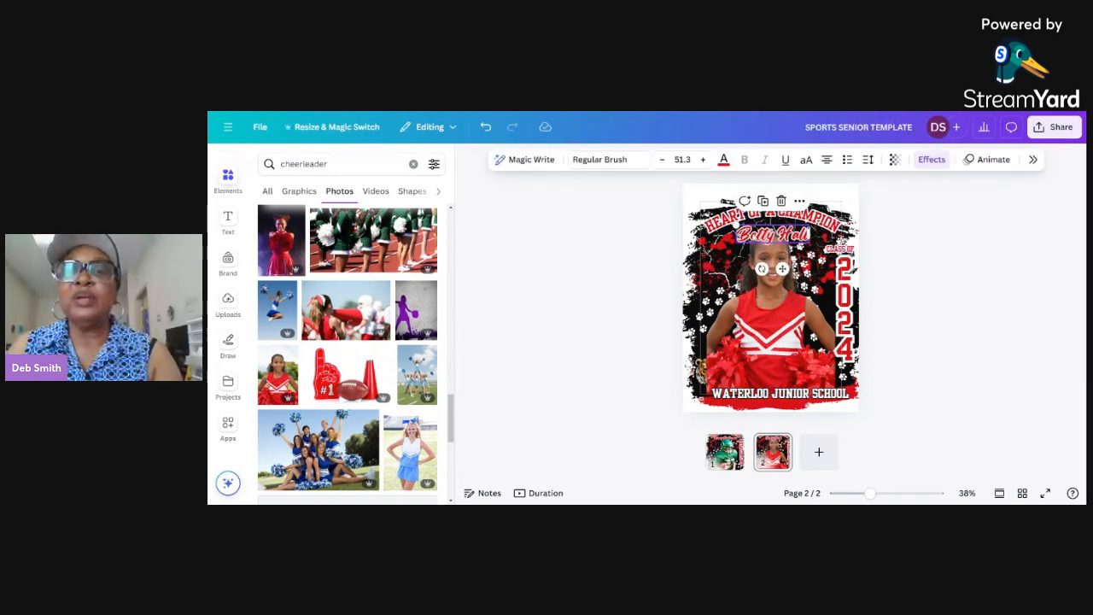
drag(737, 227, 727, 224)
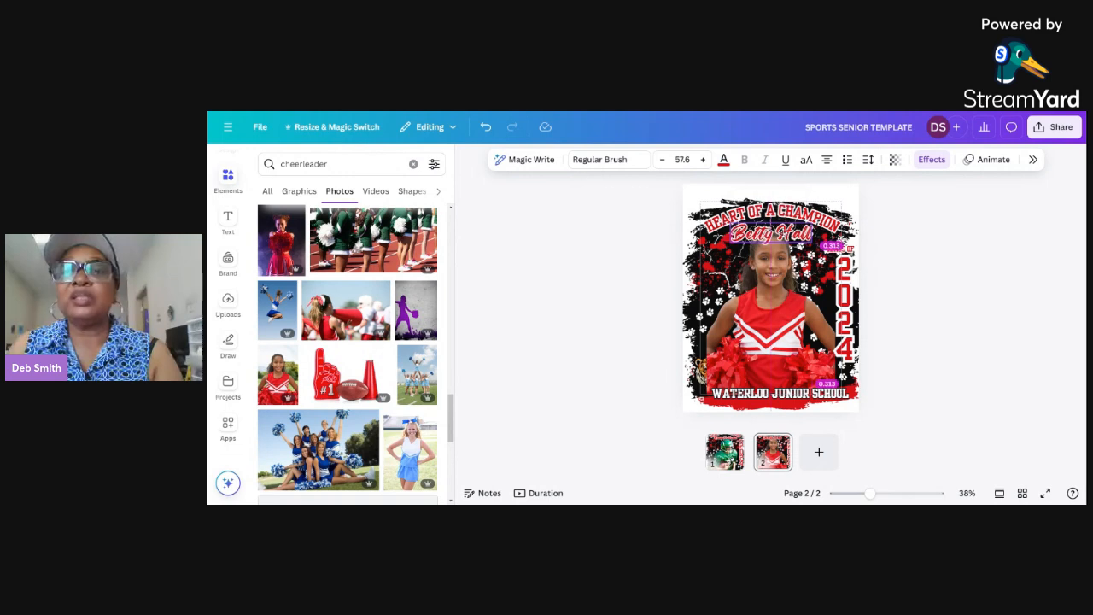
click(901, 236)
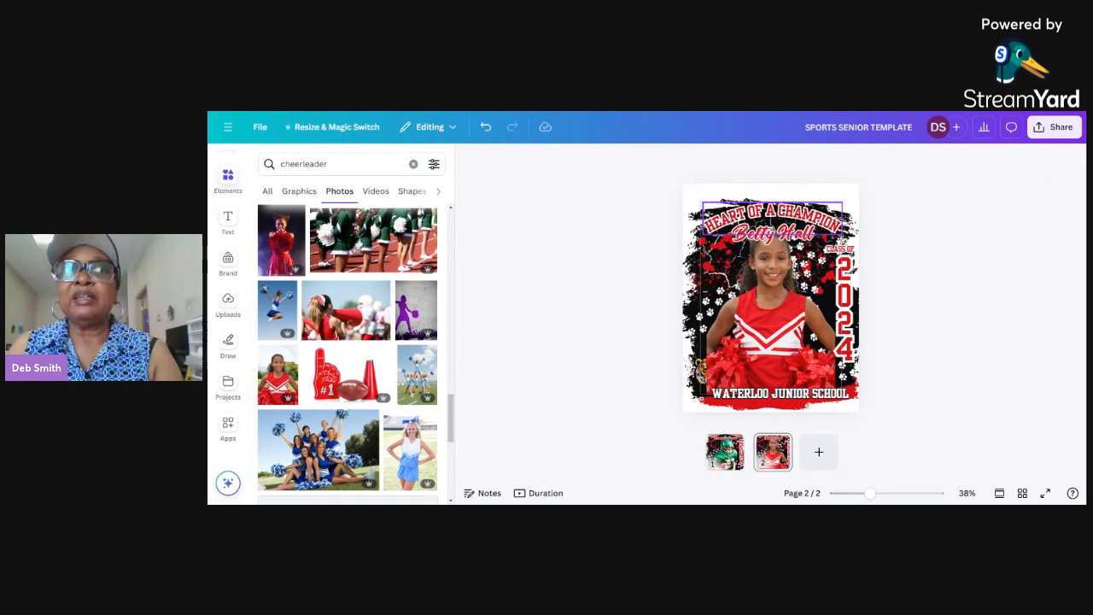
Step: Change the curved heading "HEART OF A CHAMPION" to "BORN TO CHEER" and enlarge it slightly
double_click(772, 214)
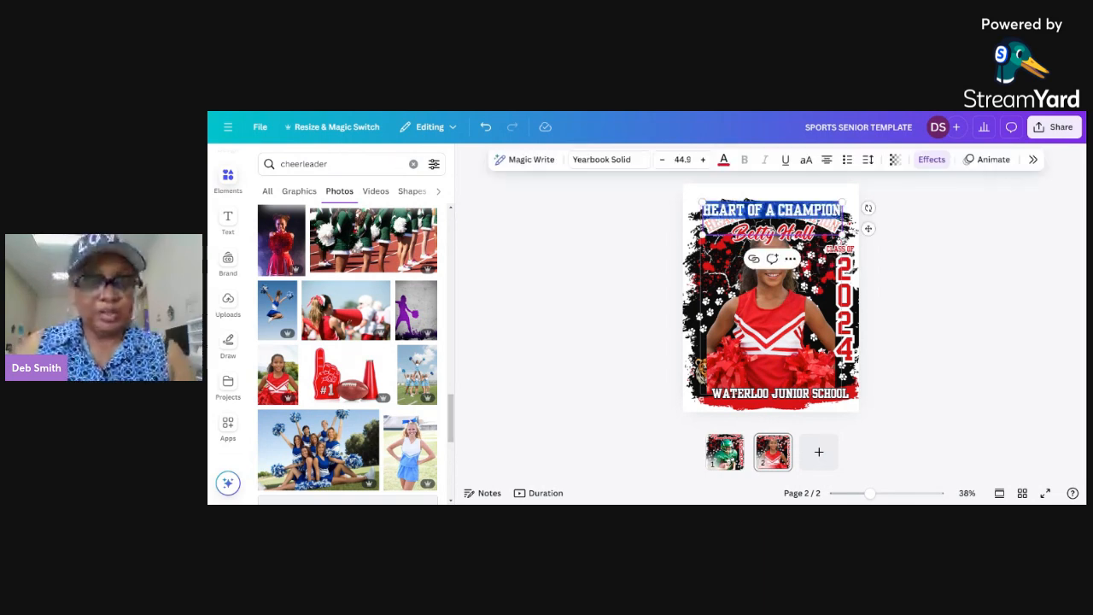
text(BORN TO)
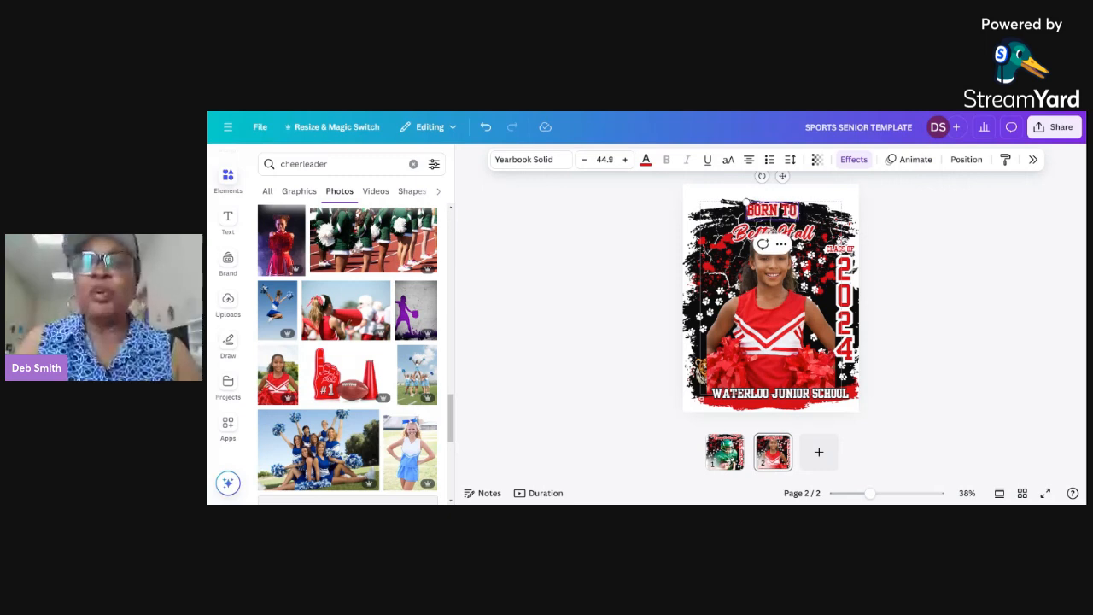
text( CHEER)
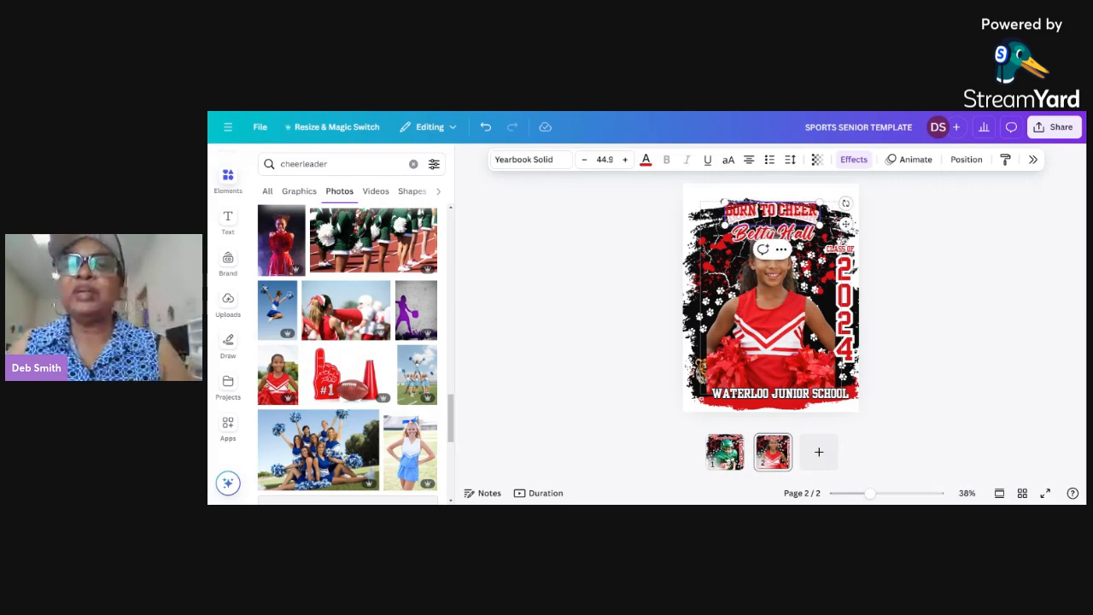
click(957, 271)
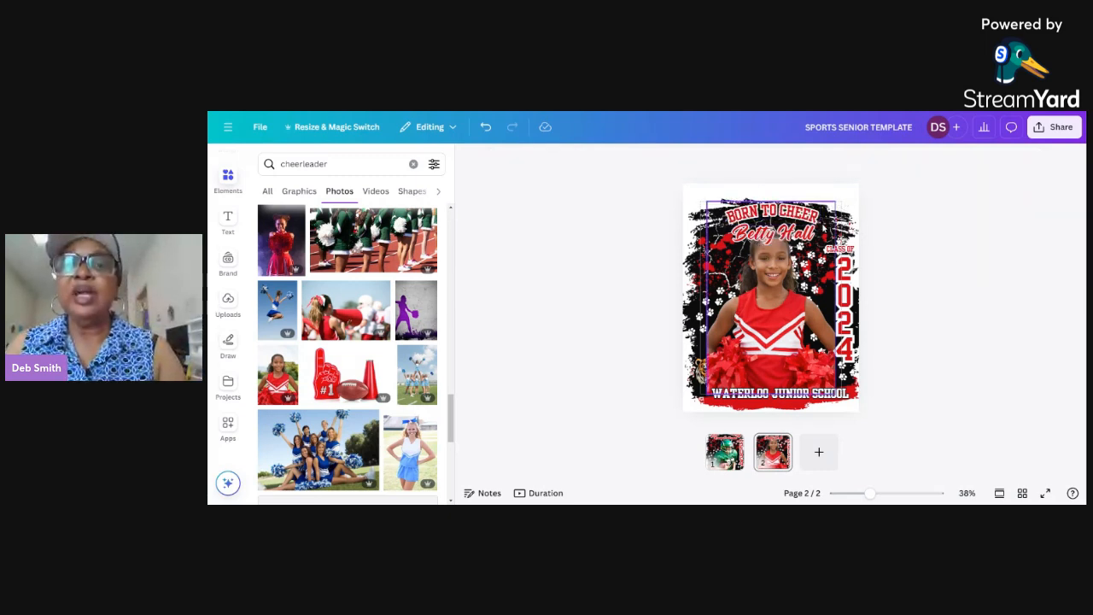
click(773, 214)
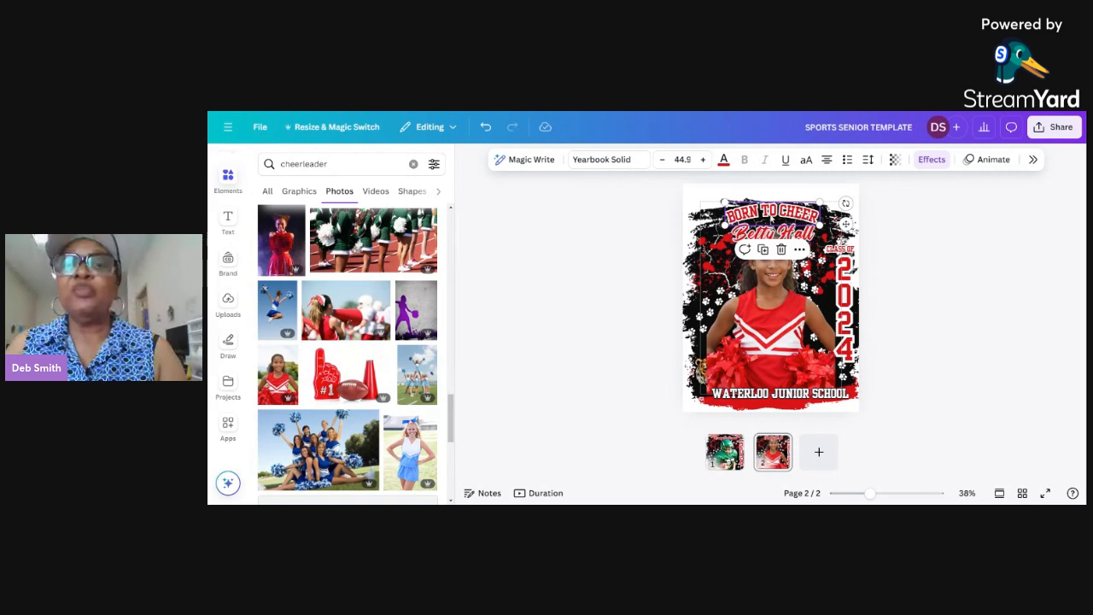
mouse_move(820, 202)
mouse_down()
mouse_move(837, 193)
mouse_move(788, 211)
mouse_move(836, 200)
mouse_up()
click(942, 314)
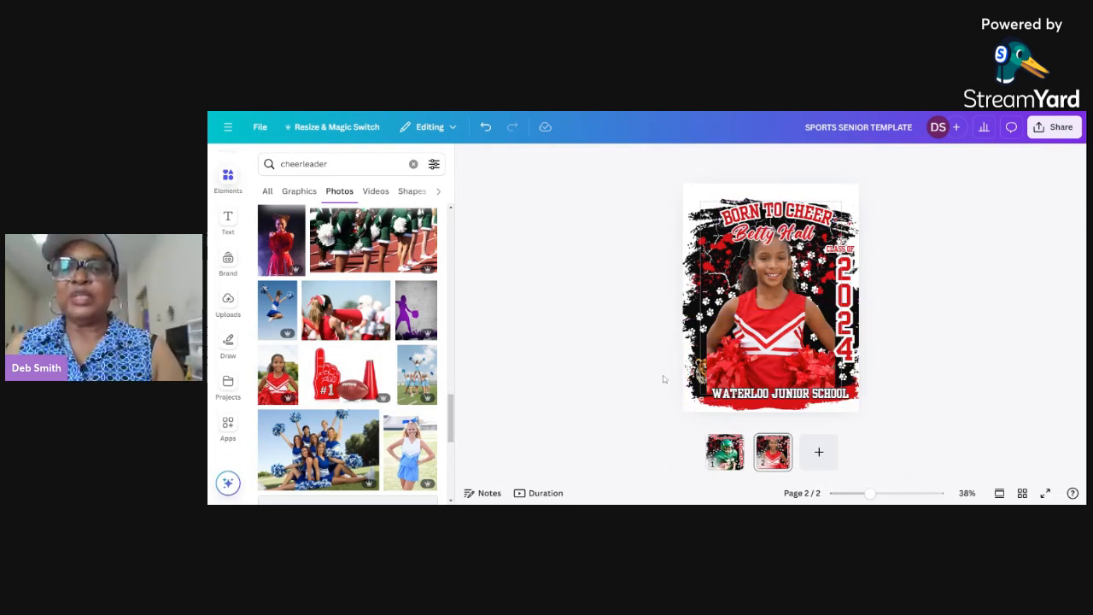
Step: Delete the tiger graphic above the start of the school name and search the graphics elements for "mascot"
click(702, 372)
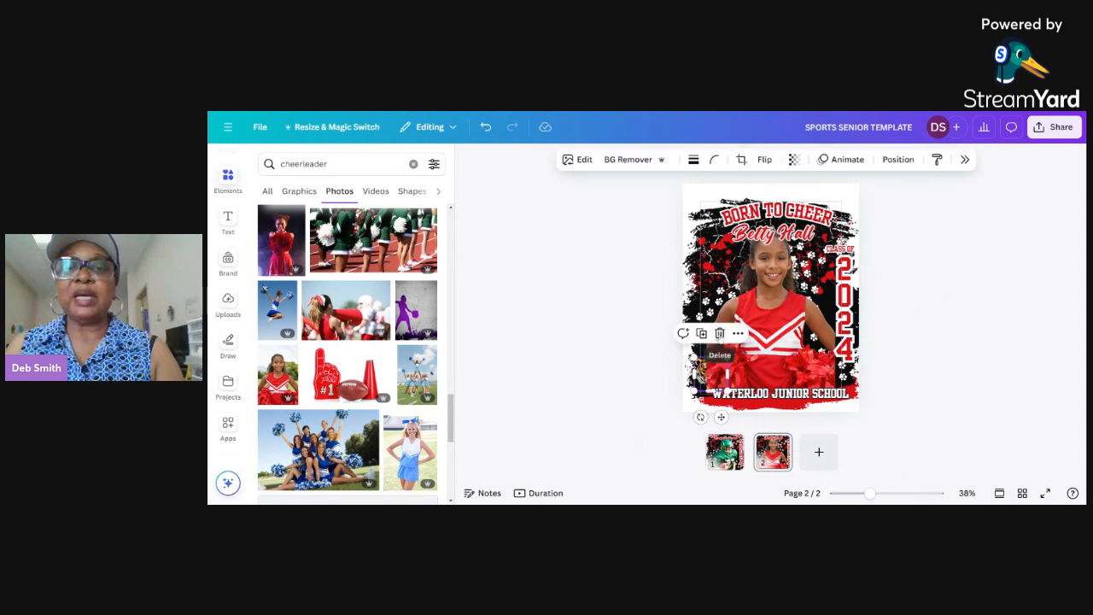
click(719, 334)
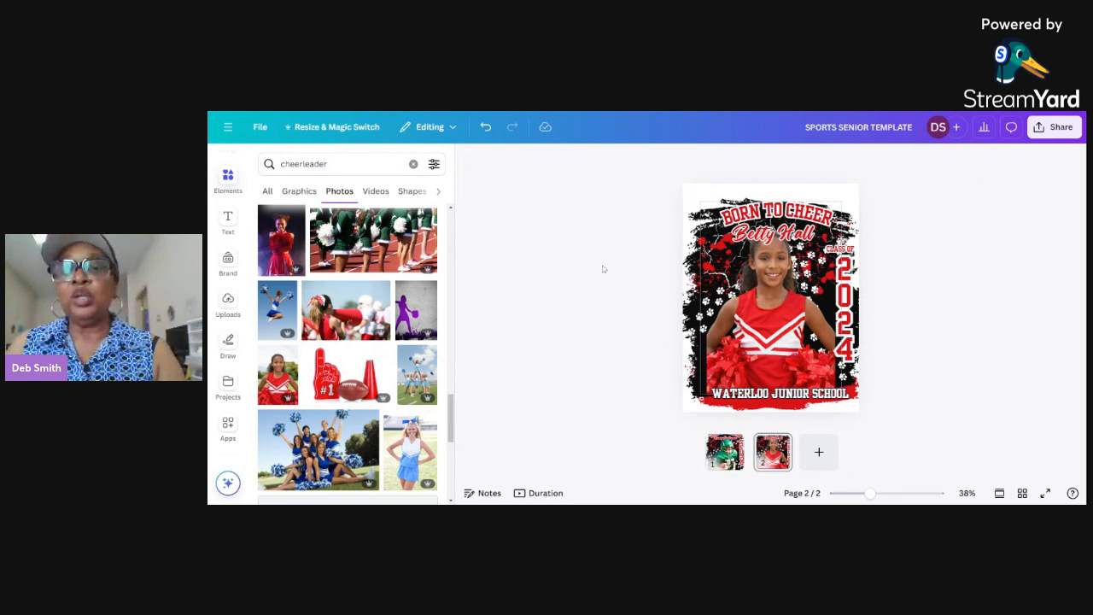
click(229, 181)
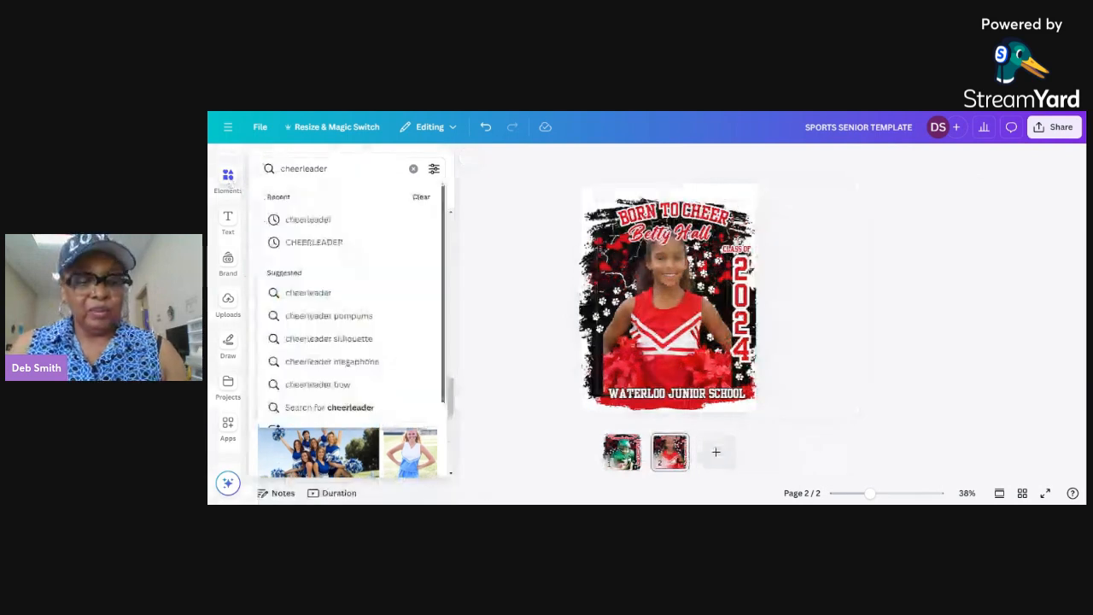
drag(328, 169, 220, 176)
text(mascot)
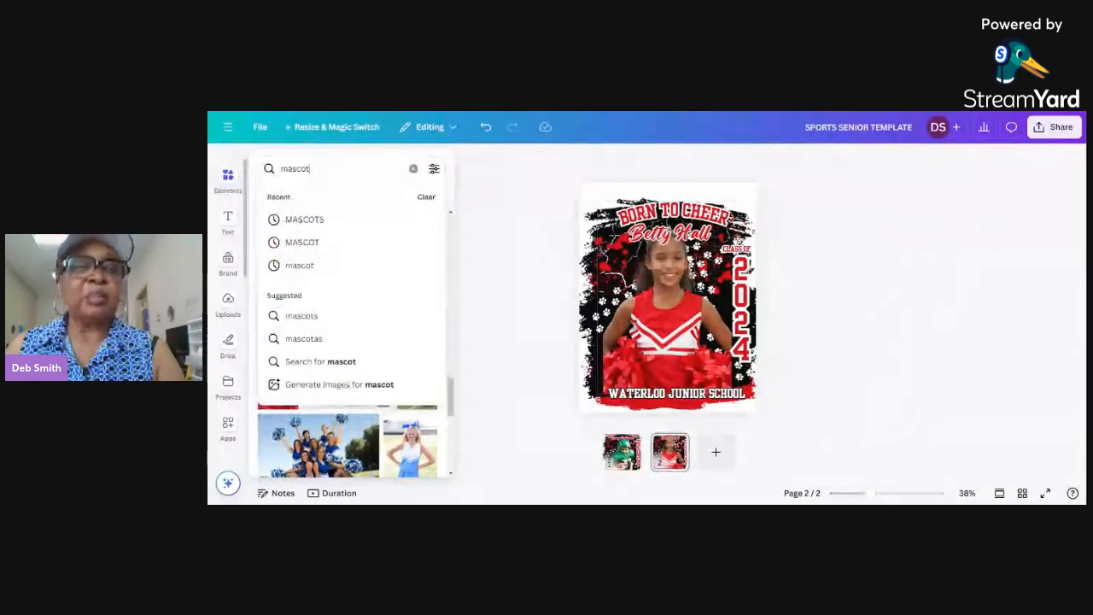
key(Return)
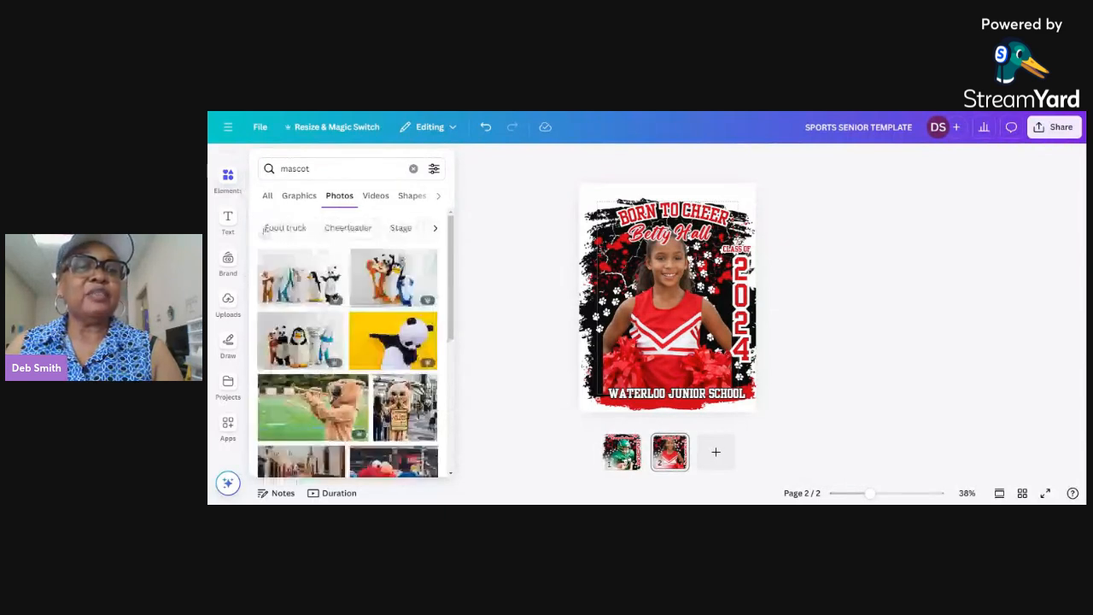
click(299, 196)
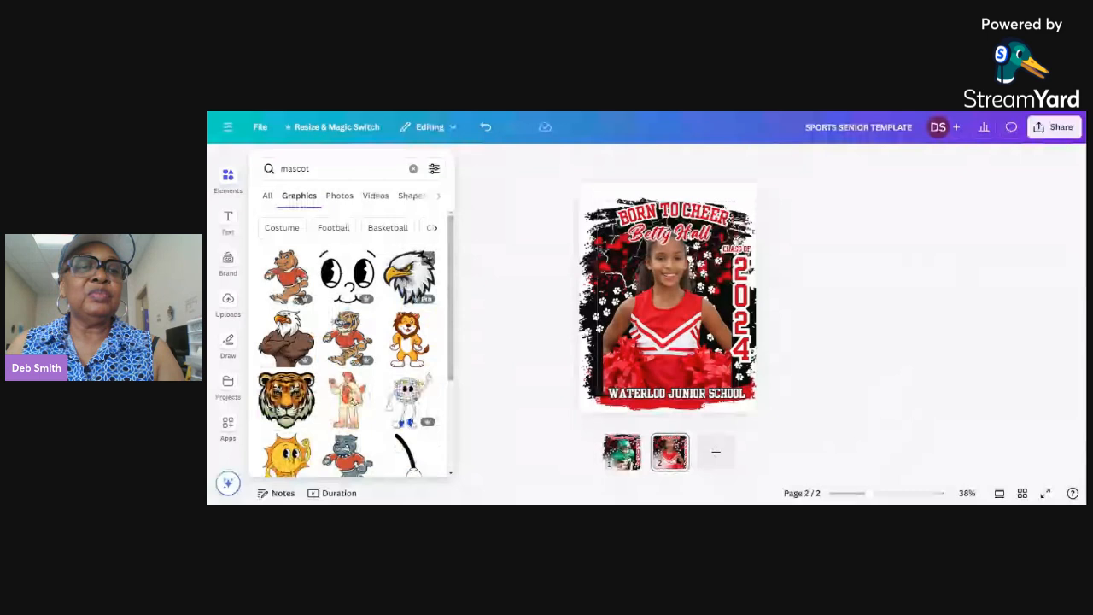
Step: Add the white eagle head graphic, scaled down and placed in the design's lower-left corner above the start of the school name
click(410, 275)
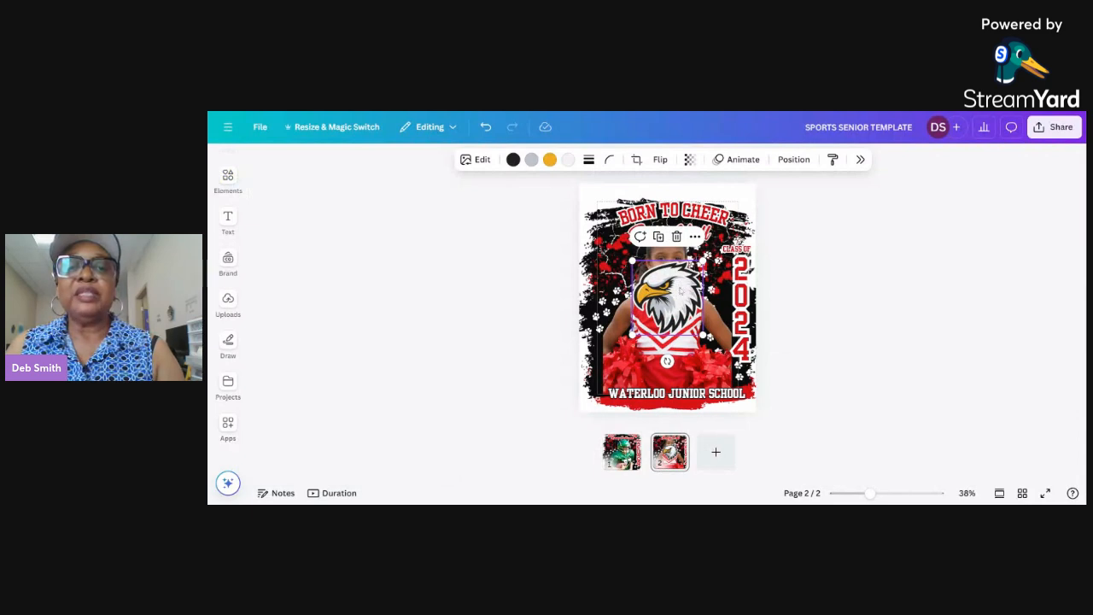
drag(702, 260, 611, 378)
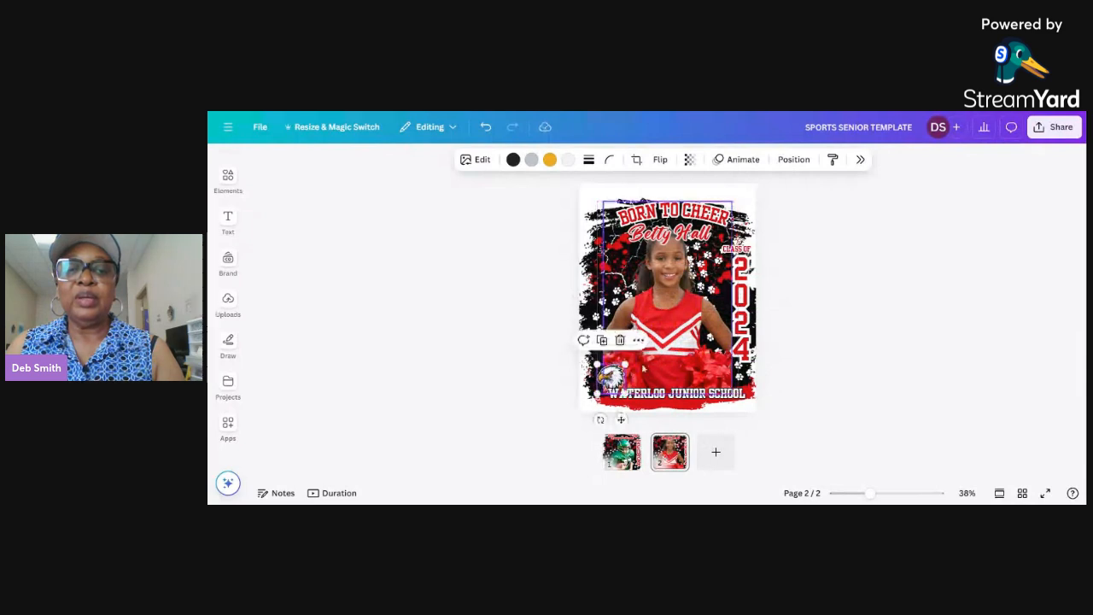
click(816, 339)
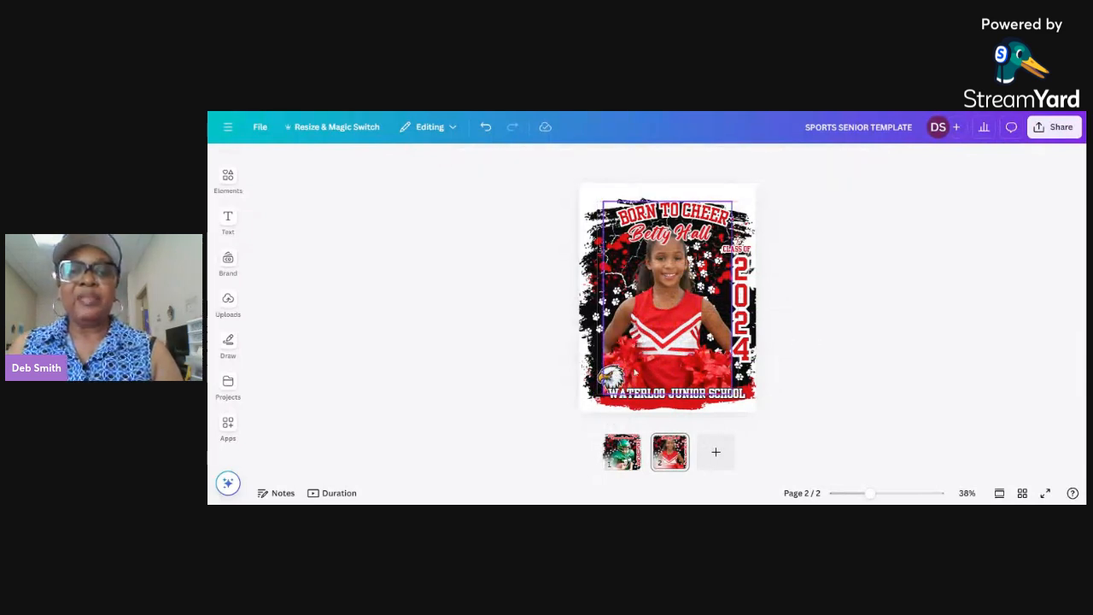
click(610, 377)
drag(597, 364, 594, 360)
click(840, 359)
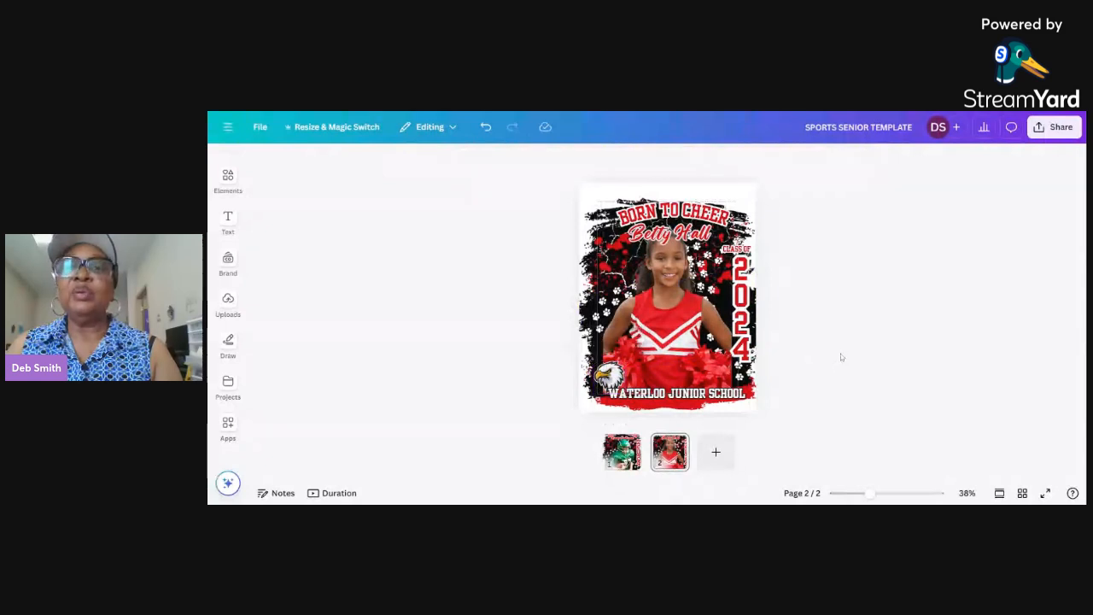